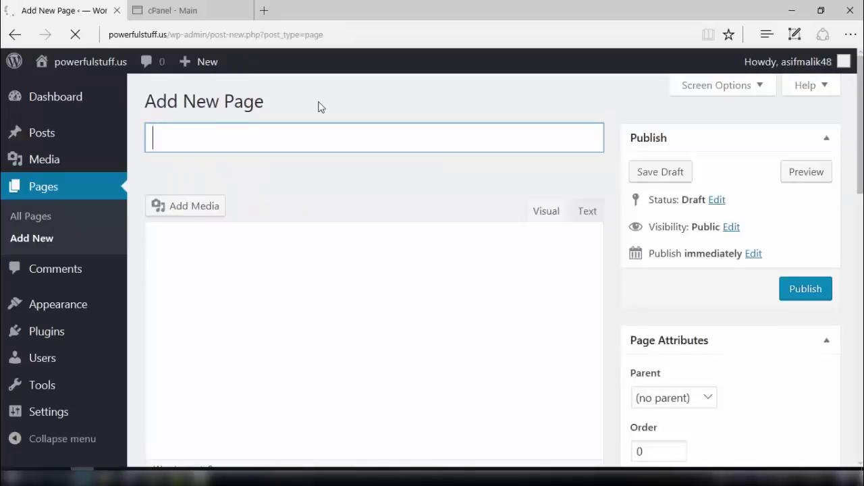
# Begin typing 'hell' as the new page's title.
pyautogui.write('hello')
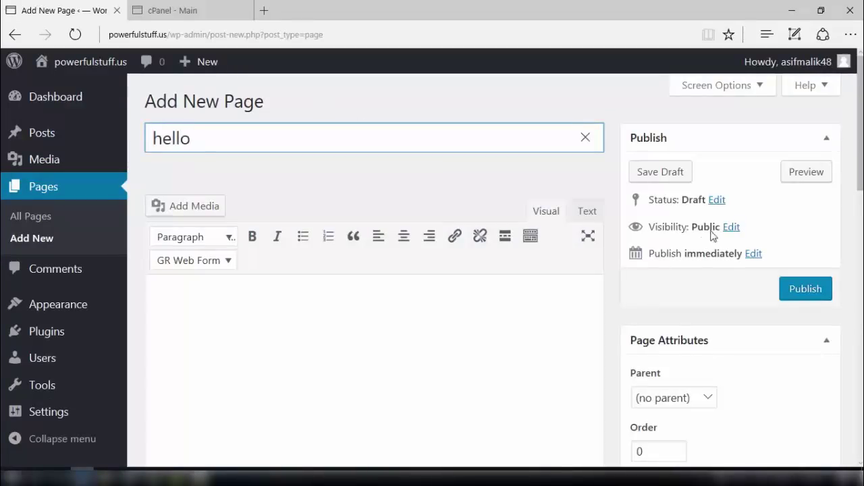
# Preview the draft 'hello' page and open a blank new browser tab.
pyautogui.click(811, 171)
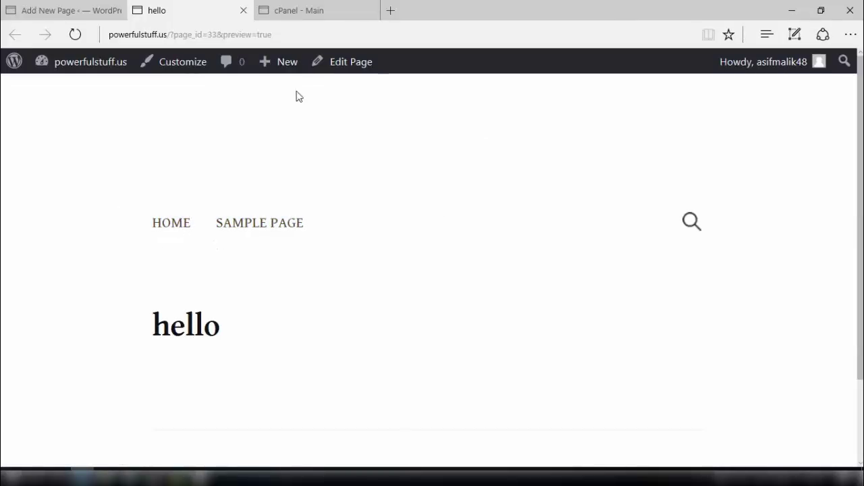
pyautogui.click(390, 11)
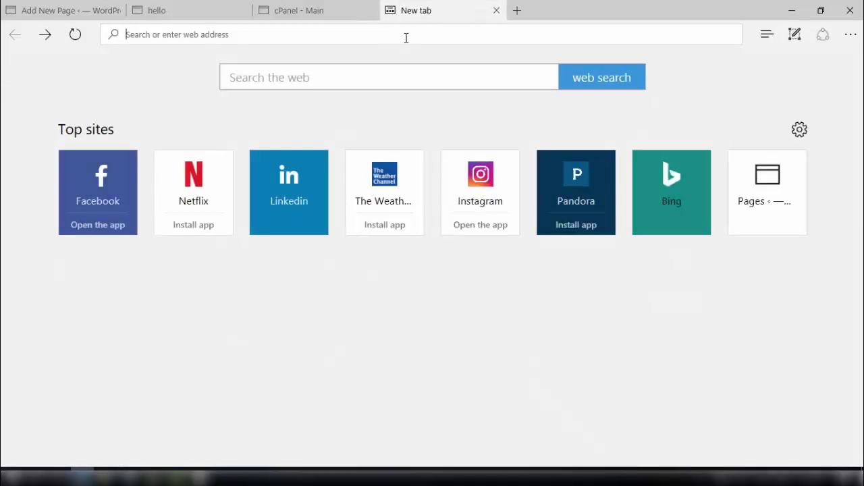
# Go to the clean page php download page and download page-cleanpage.rar.
pyautogui.click(405, 38)
pyautogui.write('http://onlineincomeguides.com/download/clean-page-php-file/')
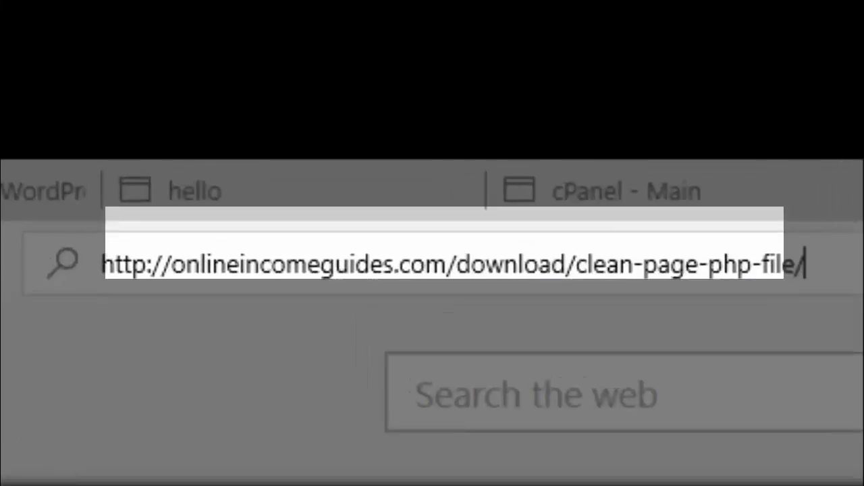
pyautogui.press('Return')
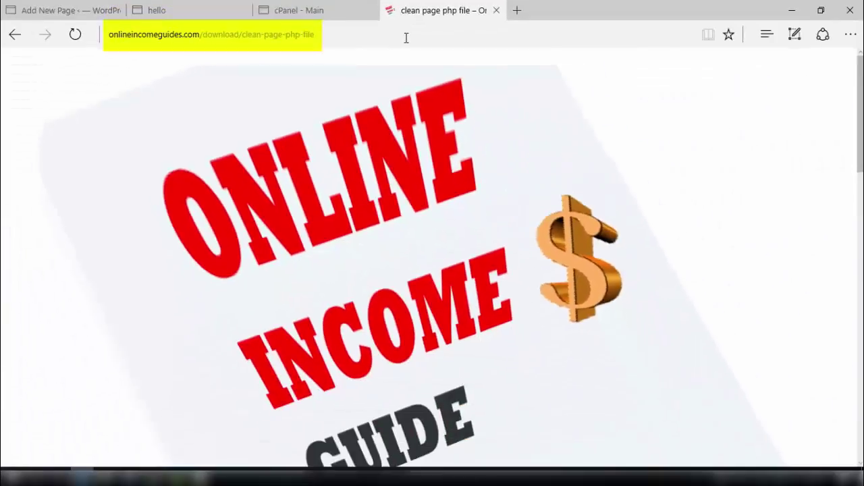
pyautogui.press('End')
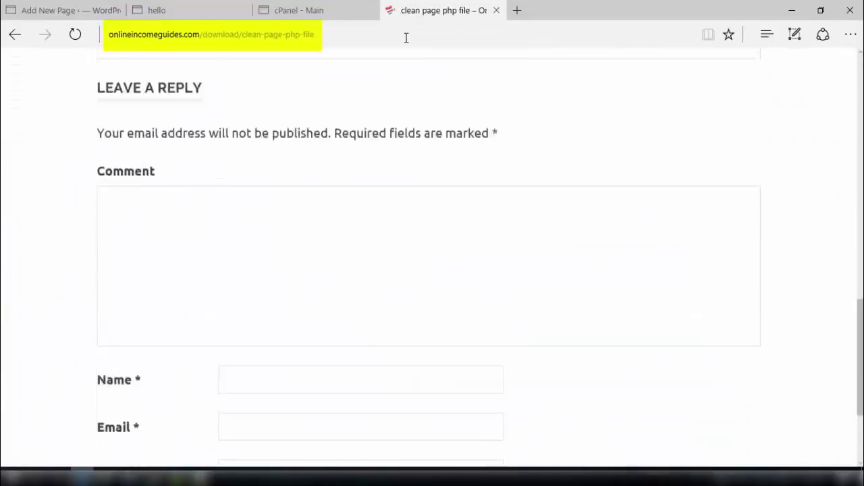
pyautogui.press('Up')
pyautogui.press('Up')
pyautogui.press('Up')
pyautogui.press('Up')
pyautogui.press('Up')
pyautogui.press('Up')
pyautogui.press('Up')
pyautogui.press('Up')
pyautogui.press('Up')
pyautogui.press('Up')
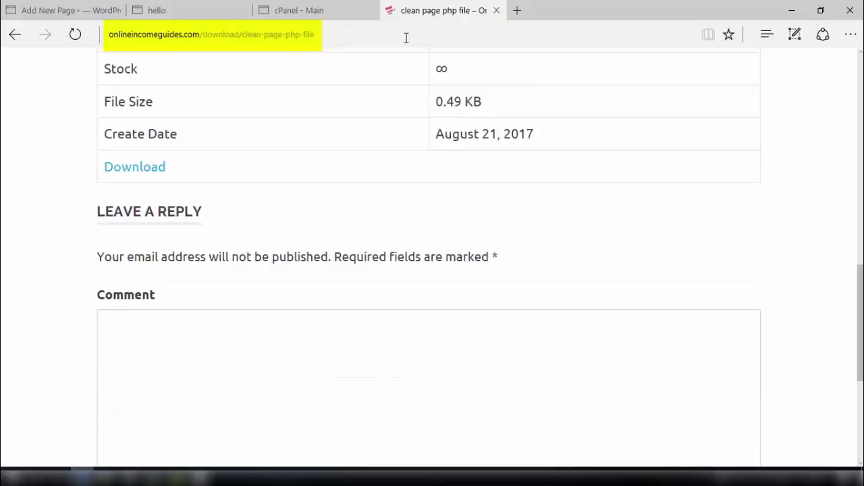
pyautogui.click(117, 174)
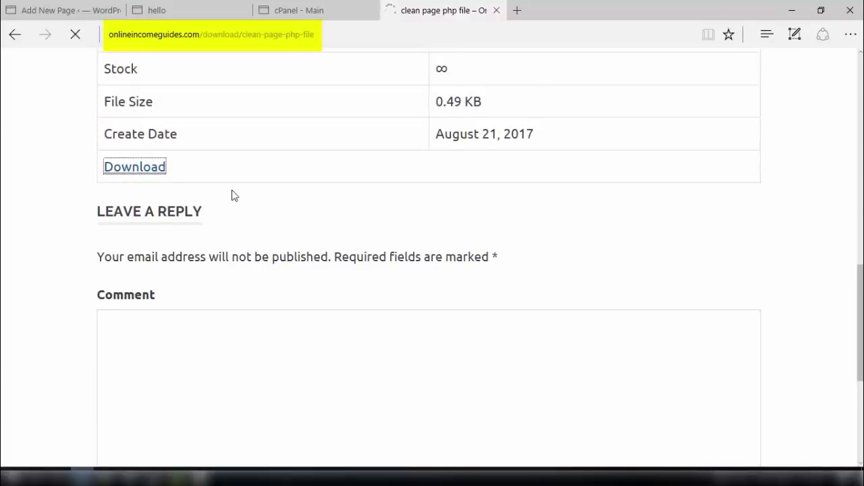
# Save page-cleanpage.rar to the Desktop and minimize Edge.
pyautogui.click(572, 450)
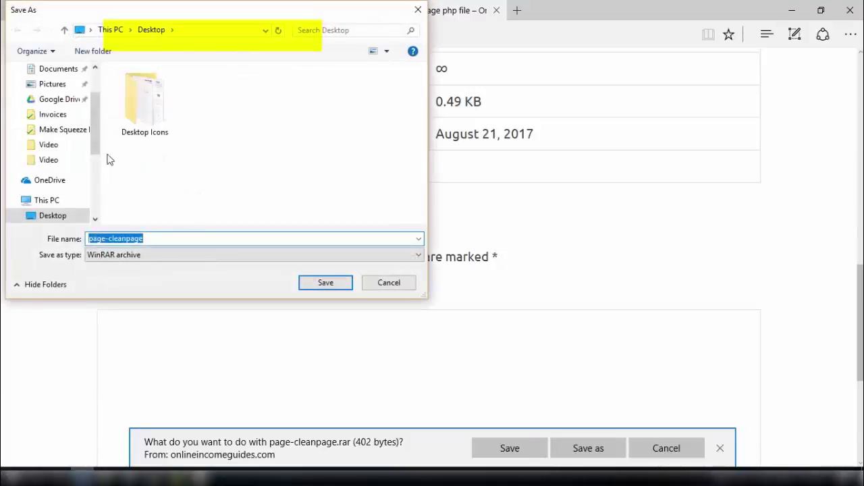
pyautogui.scroll(2, 90, 81)
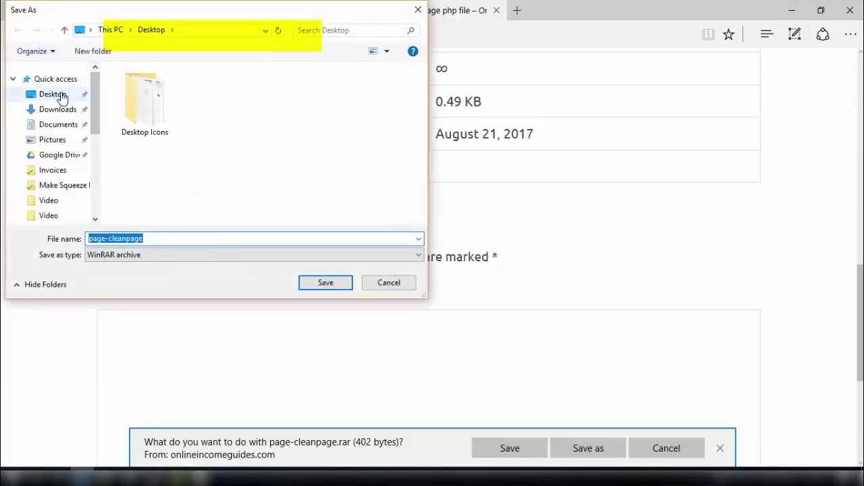
pyautogui.click(62, 94)
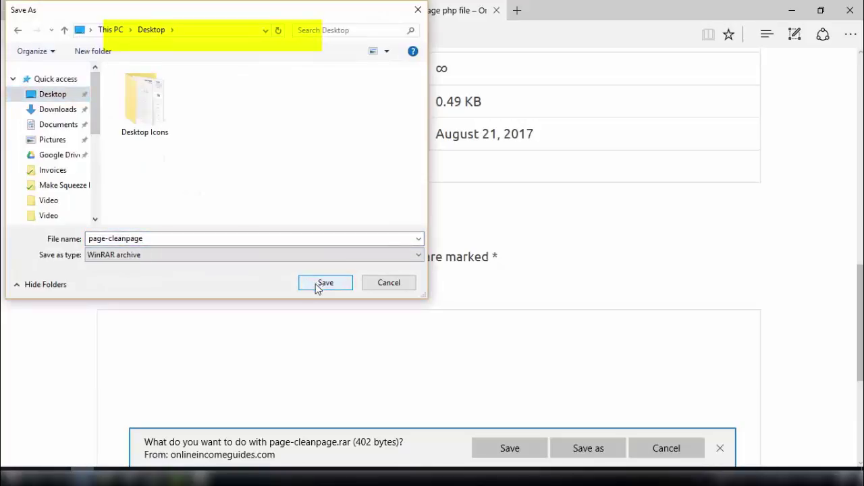
pyautogui.click(314, 283)
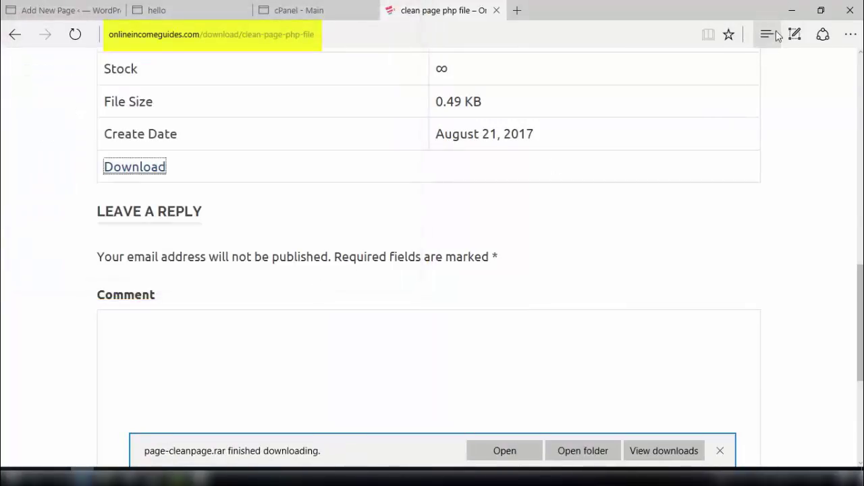
pyautogui.click(794, 8)
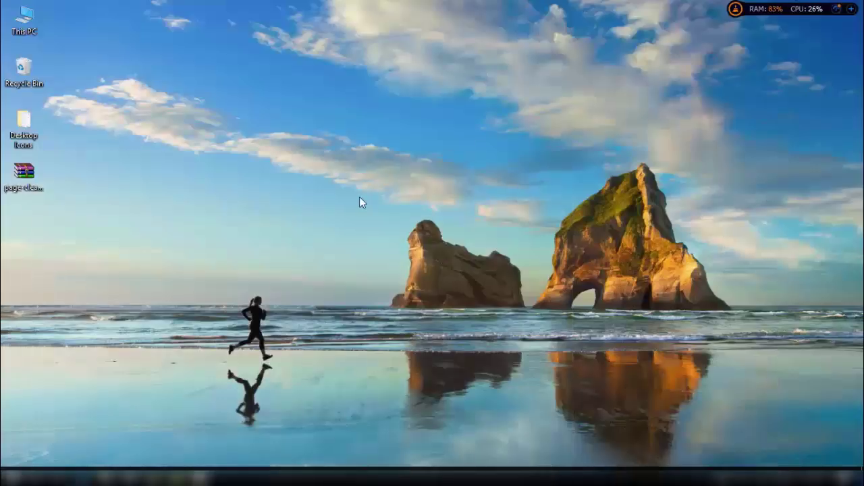
# Extract page-cleanpage.rar into a Desktop page-cleanpage folder, check page-cleanpage.php, then return to Edge.
pyautogui.rightClick(24, 186)
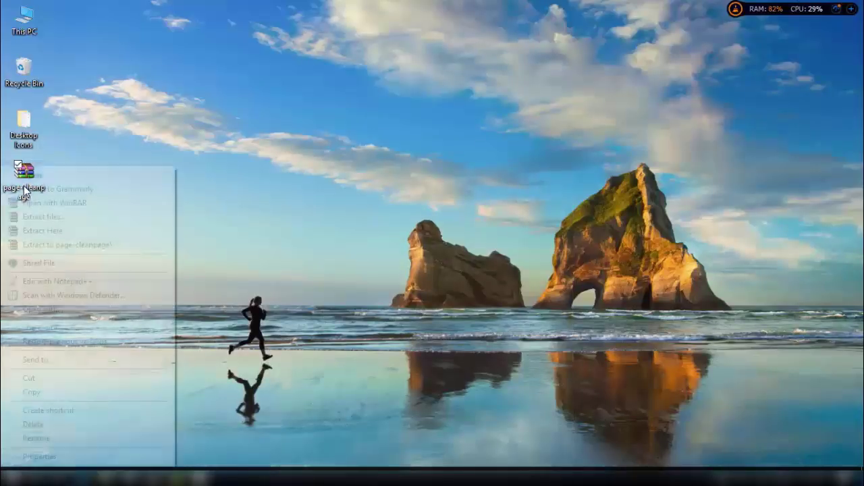
pyautogui.click(54, 245)
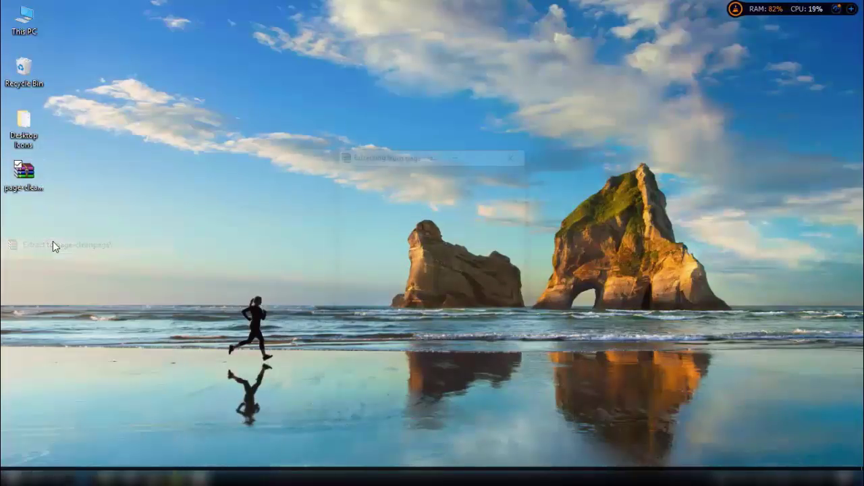
pyautogui.doubleClick(30, 236)
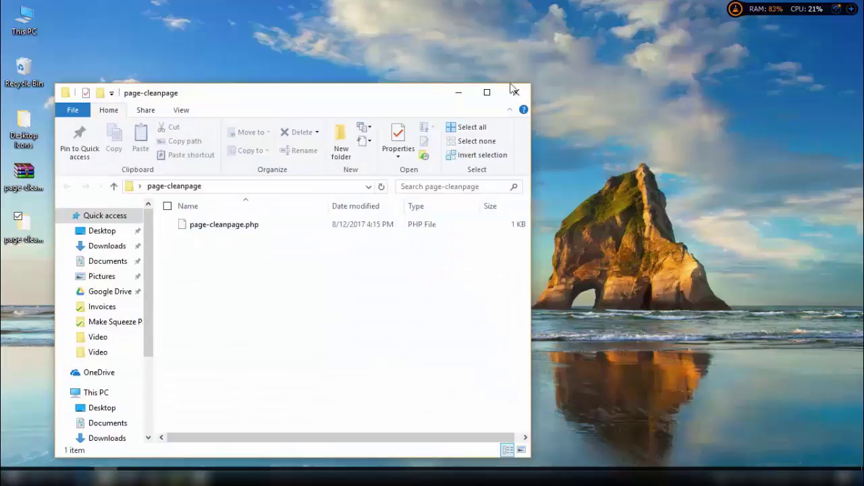
pyautogui.click(459, 90)
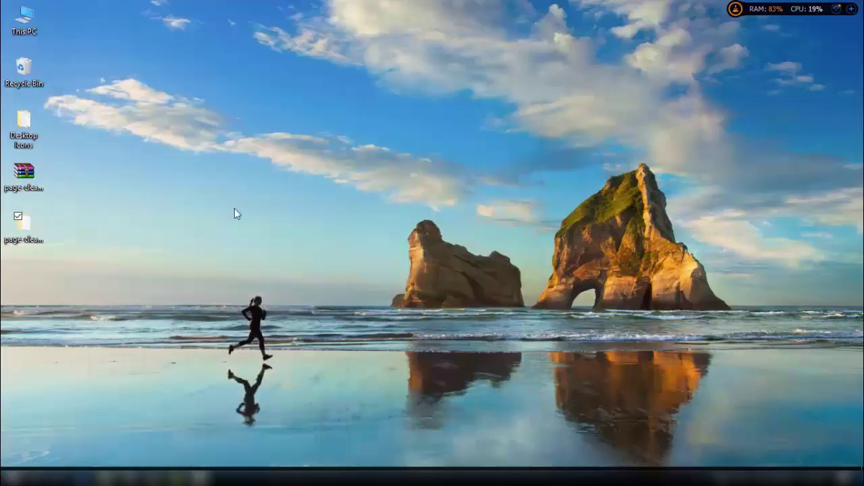
pyautogui.click(77, 478)
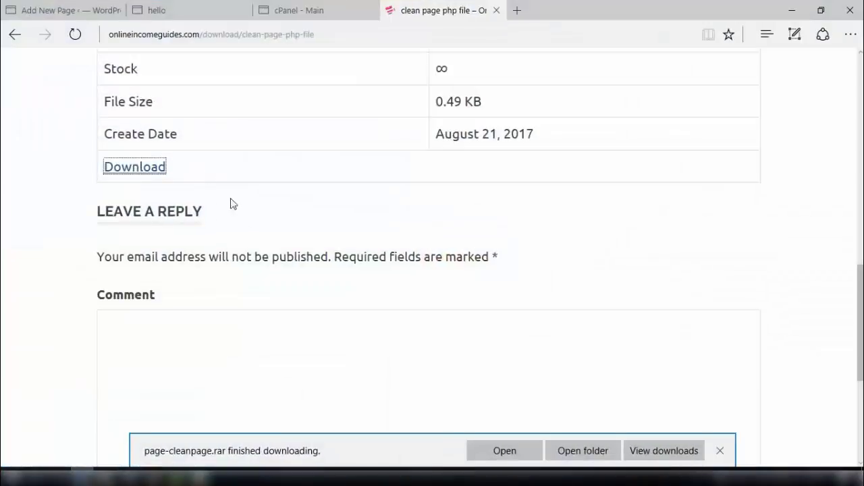
# Open the hosting File Manager from the cPanel main page.
pyautogui.click(287, 13)
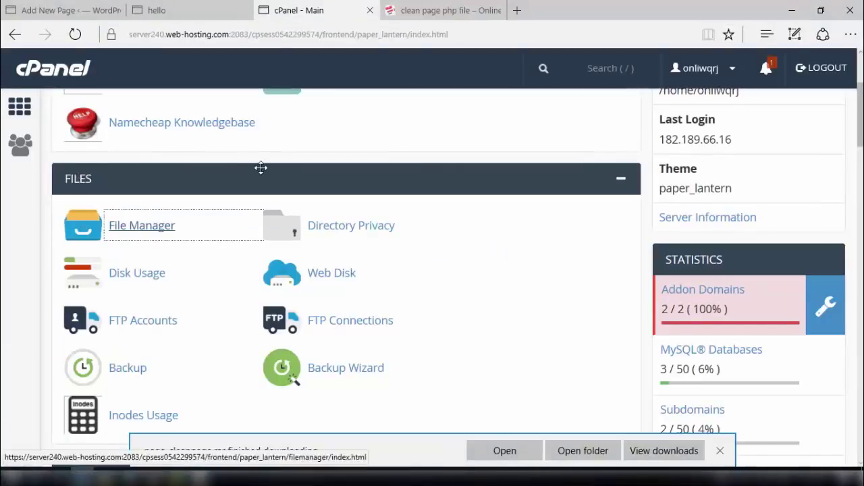
pyautogui.scroll(2, 260, 167)
pyautogui.scroll(-8, 261, 167)
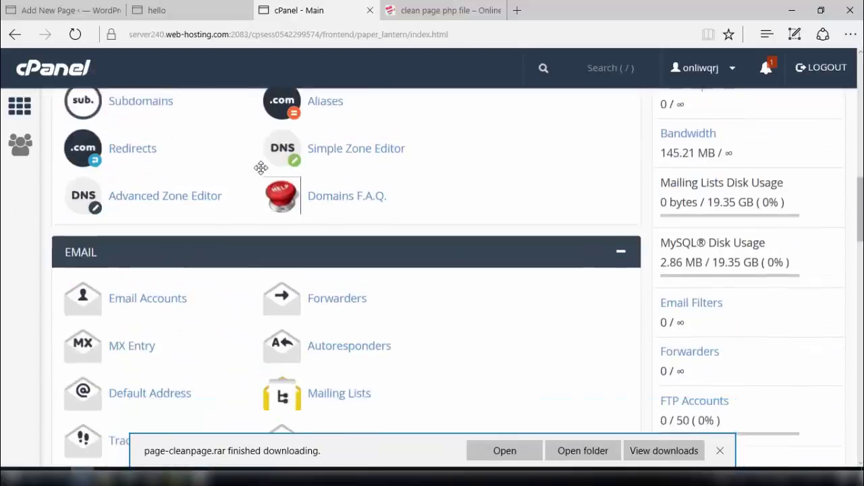
pyautogui.scroll(10, 260, 167)
pyautogui.scroll(-1, 260, 168)
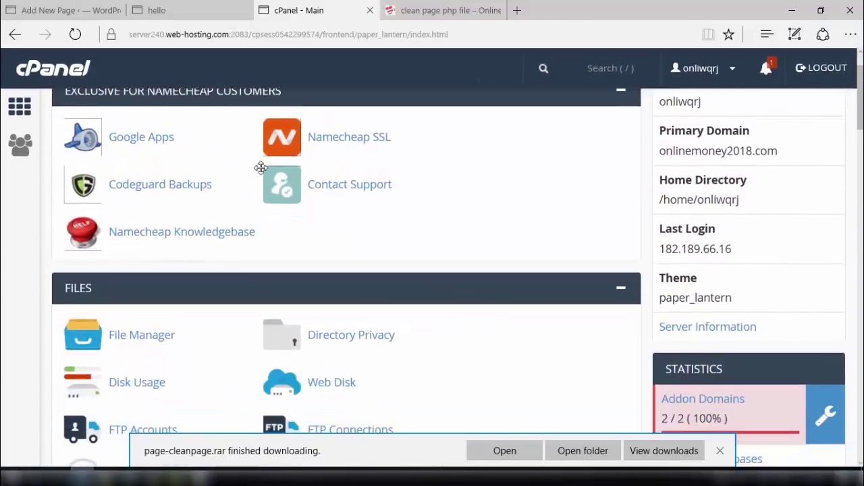
pyautogui.click(135, 335)
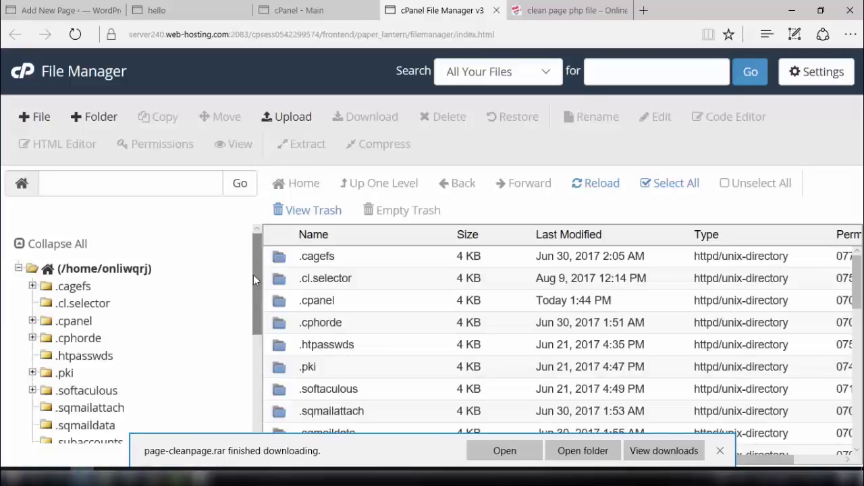
pyautogui.moveTo(253, 276); pyautogui.dragTo(236, 371)
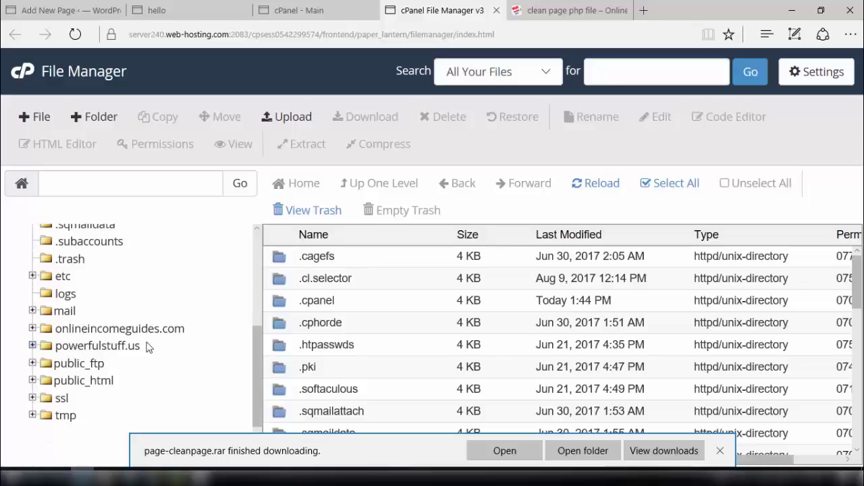
# Open the write theme folder under powerfulstuff.us/wp-content/themes and start a file upload there.
pyautogui.click(33, 345)
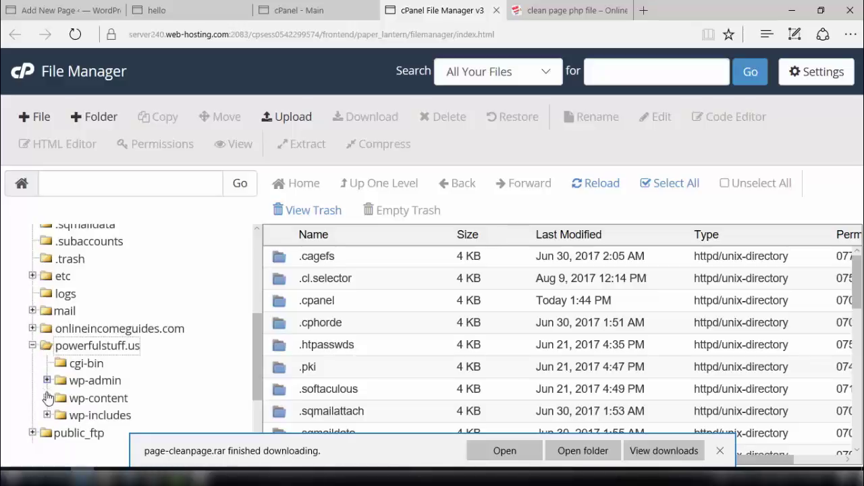
pyautogui.click(47, 398)
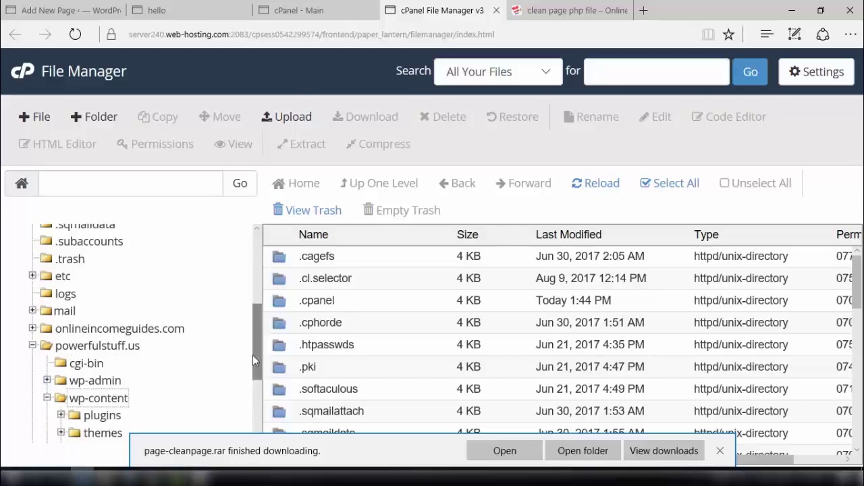
pyautogui.scroll(-2, 252, 354)
pyautogui.scroll(-1, 252, 353)
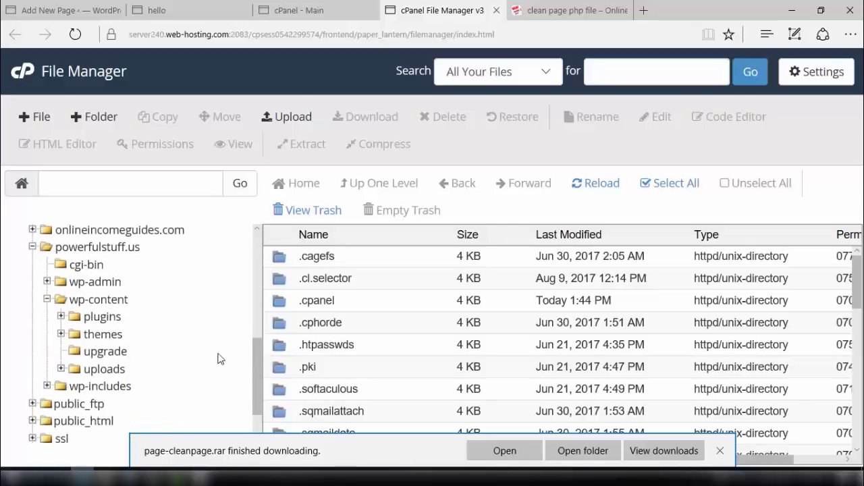
pyautogui.click(105, 335)
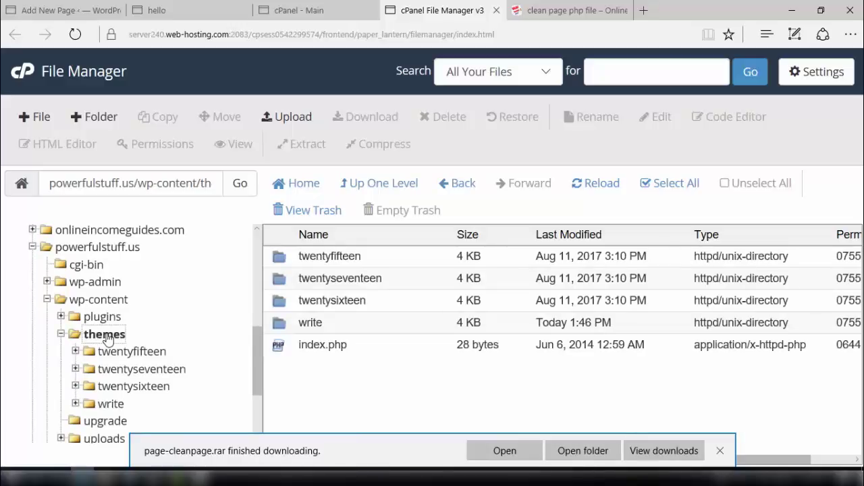
pyautogui.scroll(-2, 107, 338)
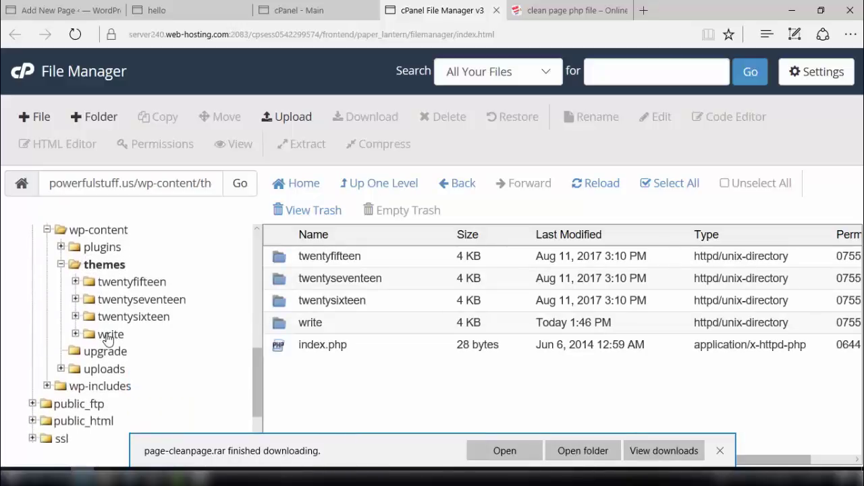
pyautogui.click(106, 338)
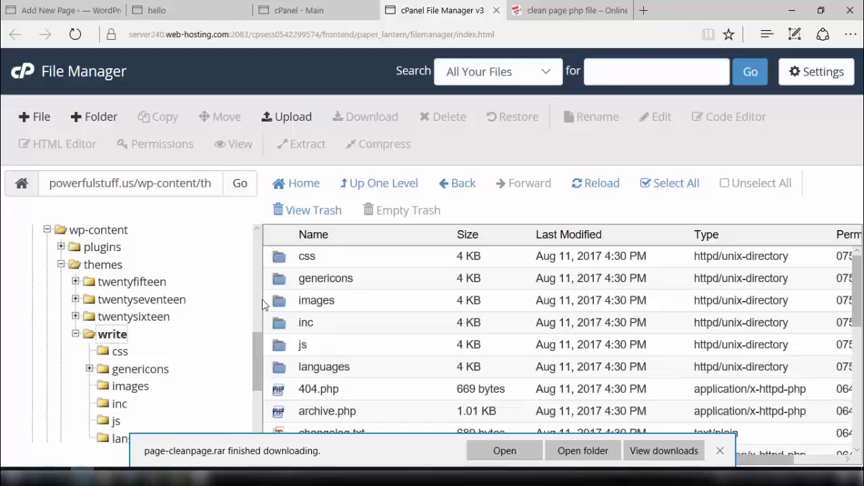
pyautogui.click(721, 450)
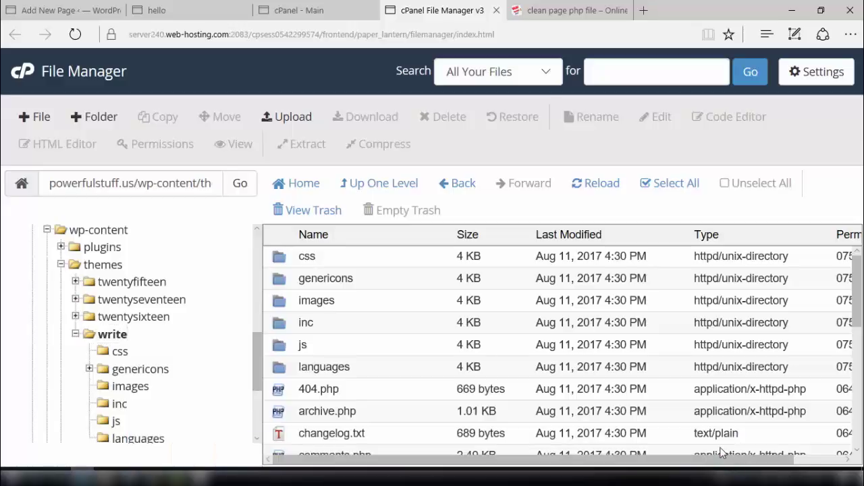
pyautogui.click(296, 117)
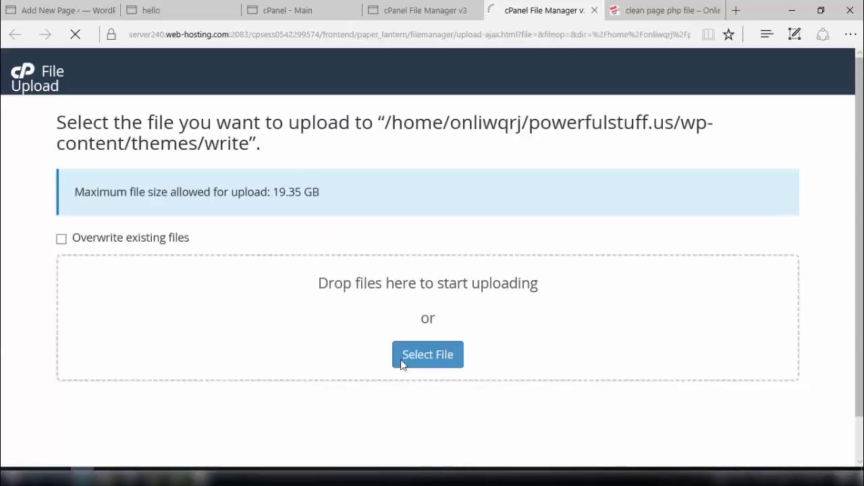
# Upload page-cleanpage.php from Desktop > page-cleanpage into the write theme folder.
pyautogui.click(434, 367)
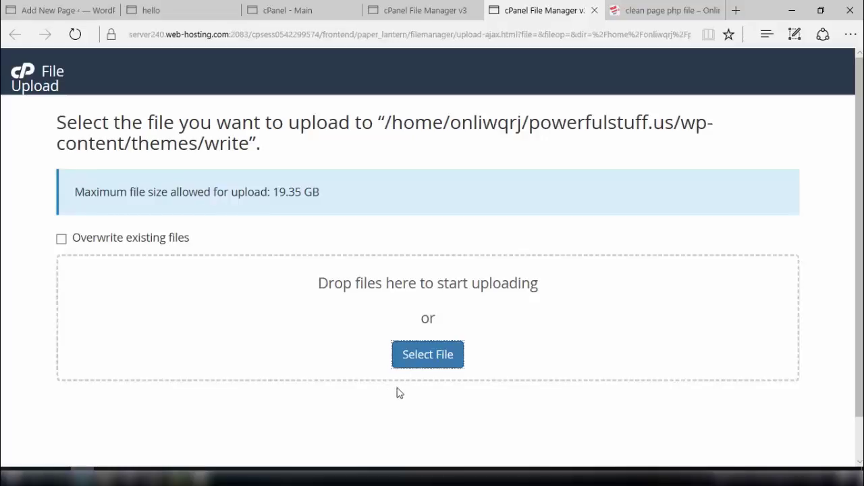
pyautogui.click(427, 366)
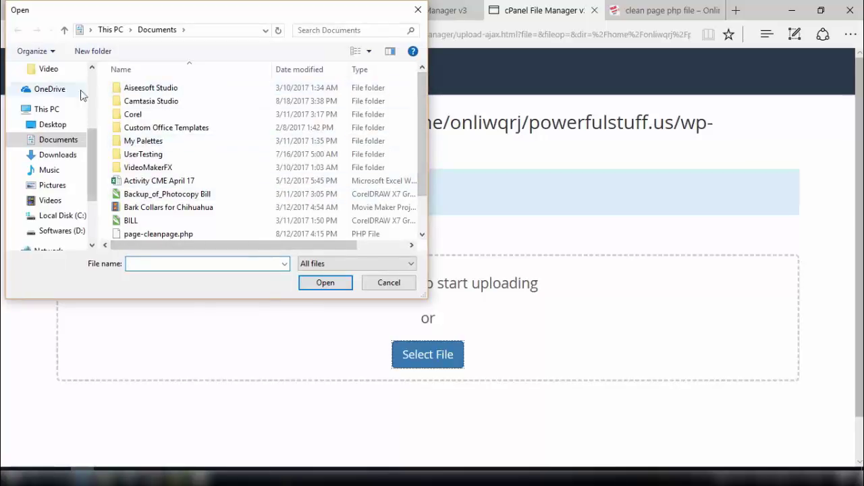
pyautogui.click(54, 125)
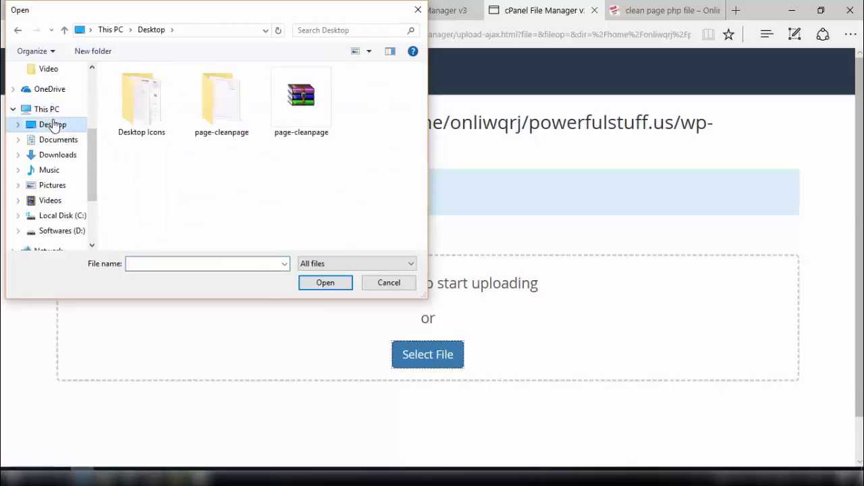
pyautogui.doubleClick(222, 110)
pyautogui.doubleClick(154, 94)
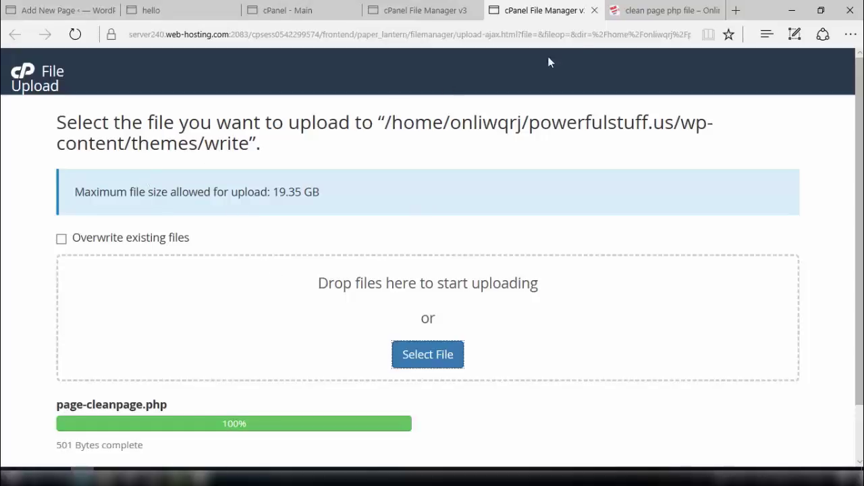
# Close the upload page and return to the WordPress Add New Page editor.
pyautogui.click(595, 11)
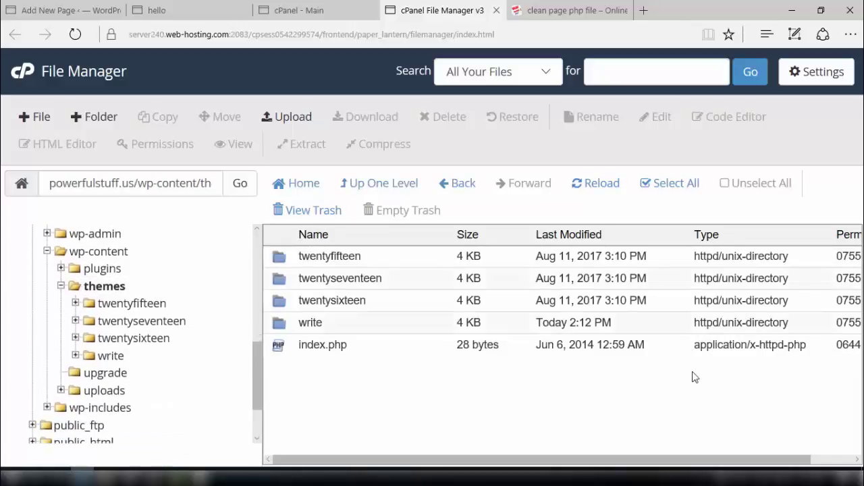
pyautogui.scroll(-5, 695, 377)
pyautogui.scroll(-3, 691, 373)
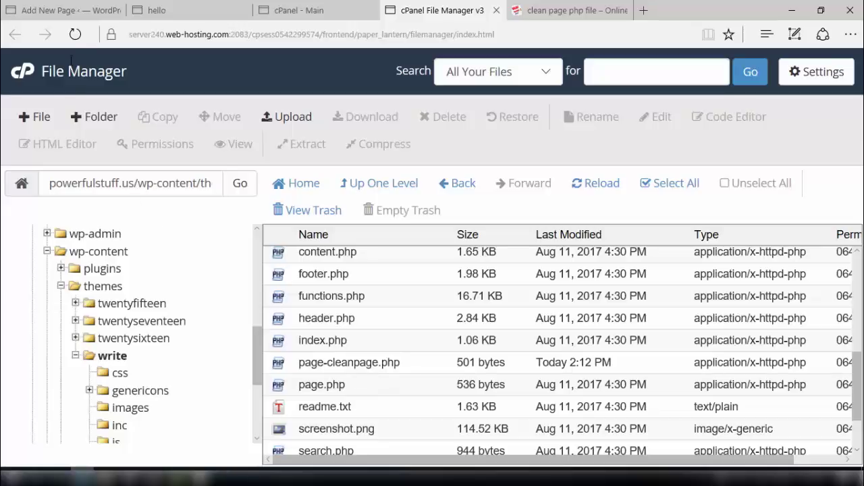
pyautogui.click(63, 10)
pyautogui.scroll(-2, 828, 380)
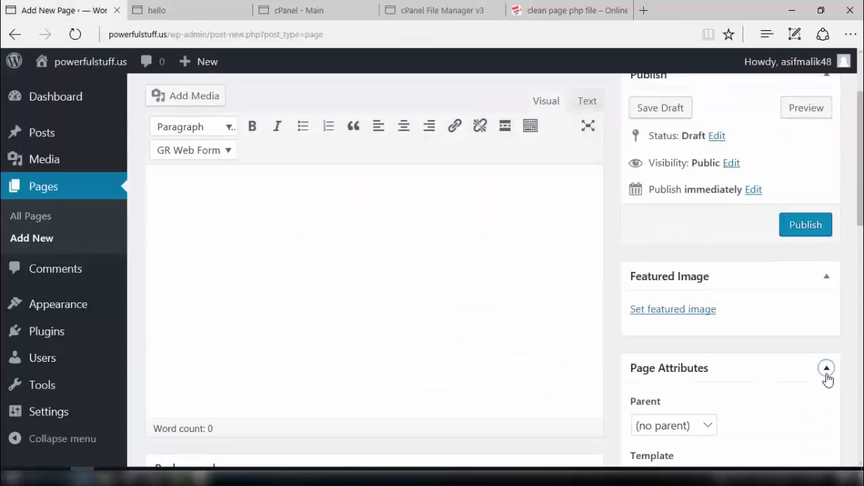
# Choose Clean Page as the template under Page Attributes.
pyautogui.scroll(-2, 828, 380)
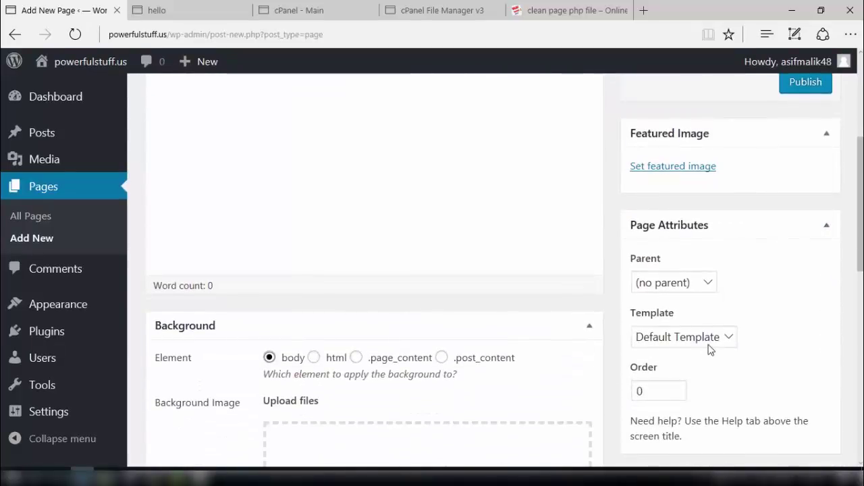
pyautogui.click(709, 345)
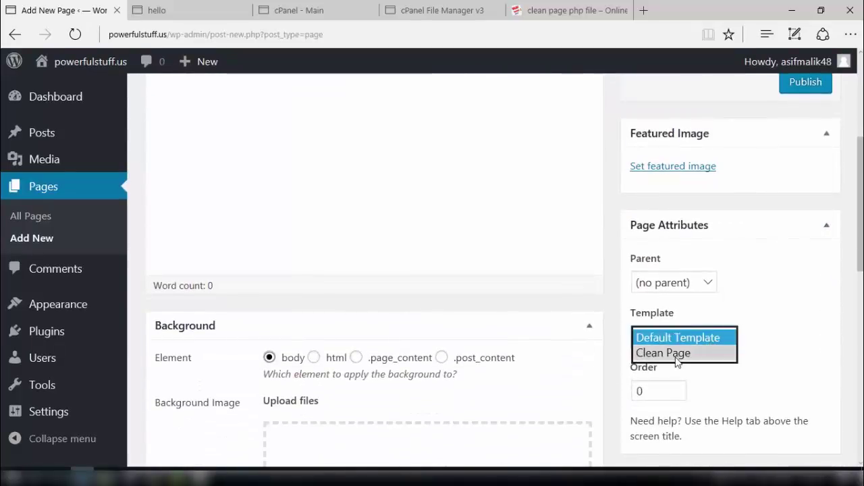
pyautogui.click(677, 353)
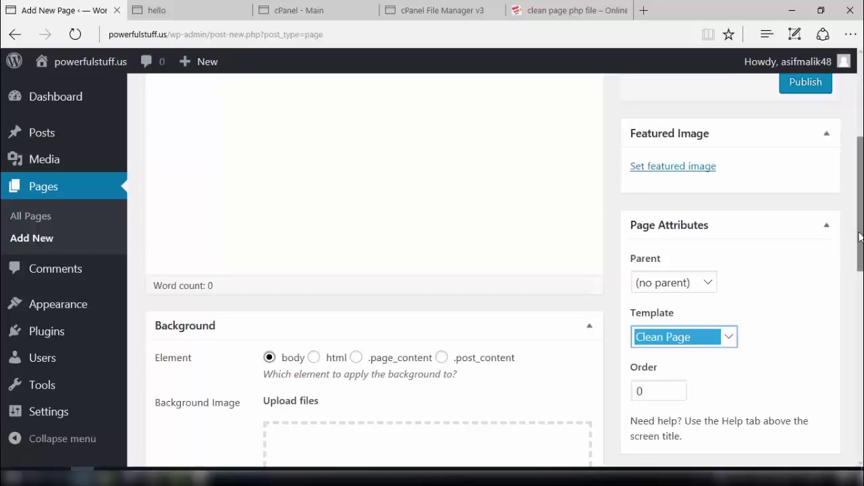
pyautogui.moveTo(856, 241); pyautogui.dragTo(857, 176)
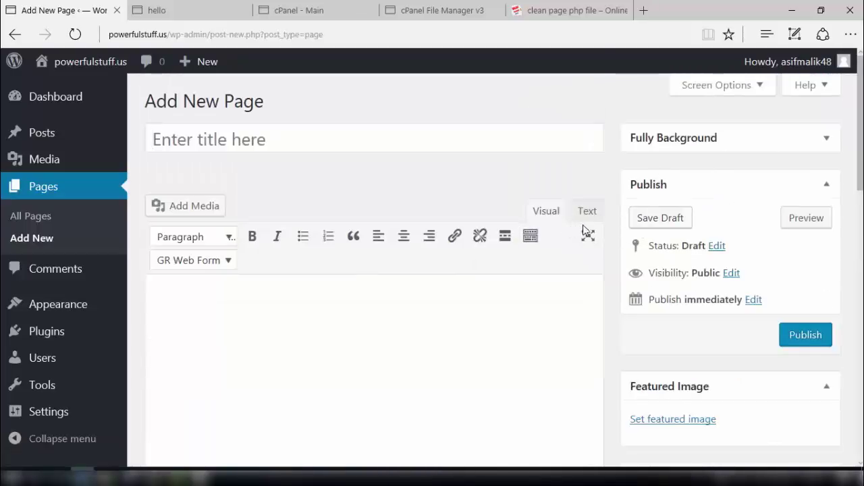
# Preview the new page, close the old hello preview tab, and return to the editor body.
pyautogui.click(813, 228)
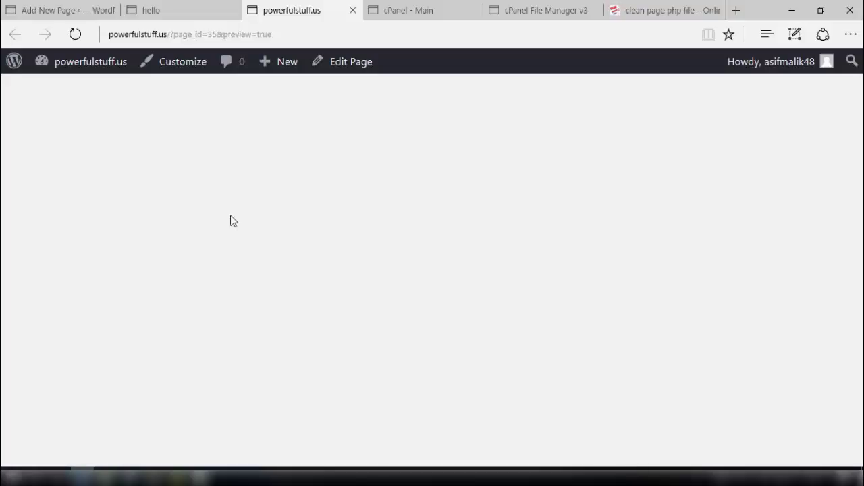
pyautogui.click(180, 12)
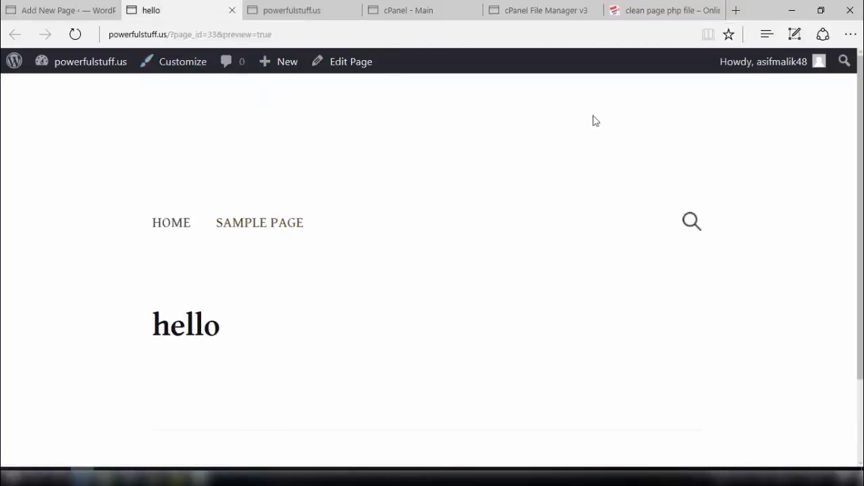
pyautogui.click(48, 12)
pyautogui.click(198, 6)
pyautogui.click(231, 10)
pyautogui.click(80, 10)
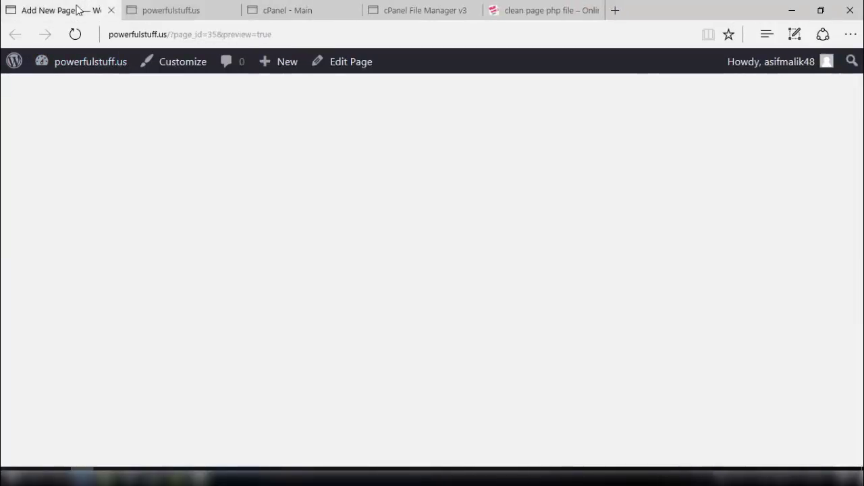
pyautogui.click(263, 341)
# Type 'how are you' into the page body and view its Clean Page preview.
pyautogui.write('how are you')
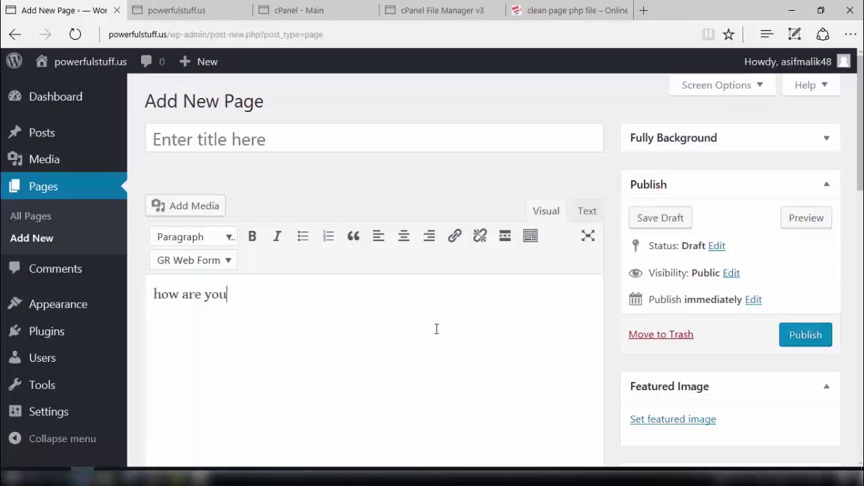
pyautogui.click(802, 224)
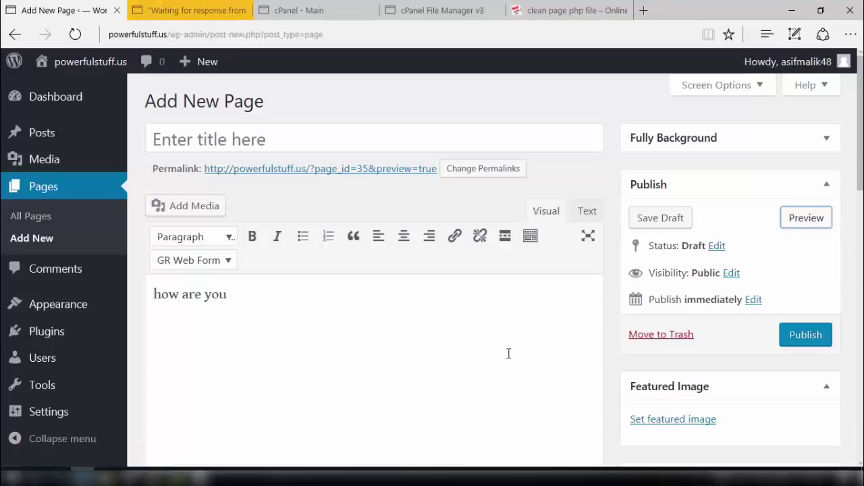
pyautogui.click(191, 11)
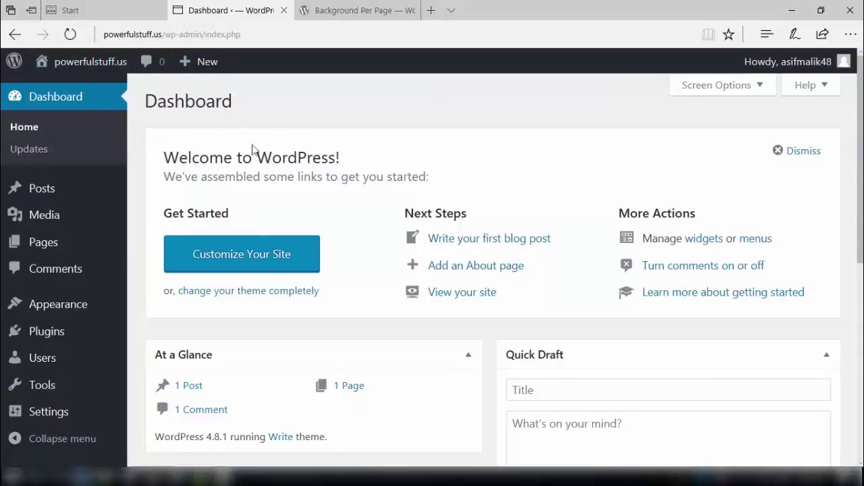
# Download the Background Per Page plugin from wordpress.org and go to Plugins > Add New.
pyautogui.click(44, 340)
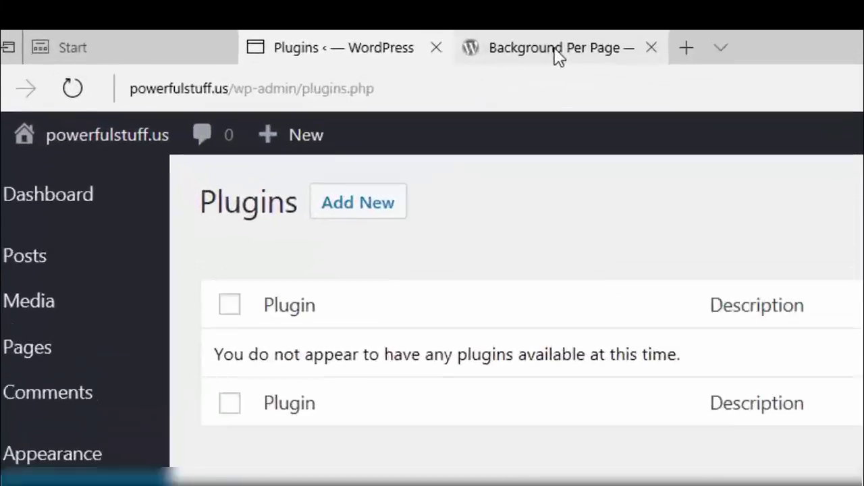
pyautogui.click(356, 15)
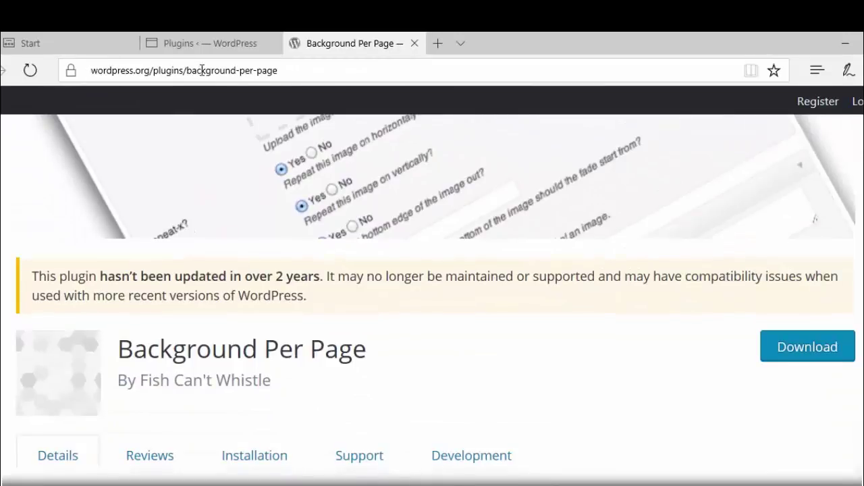
pyautogui.click(769, 352)
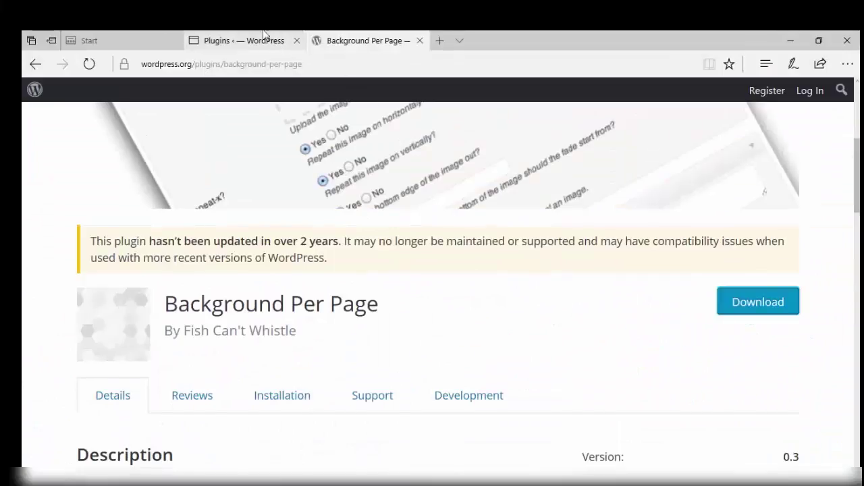
pyautogui.click(257, 39)
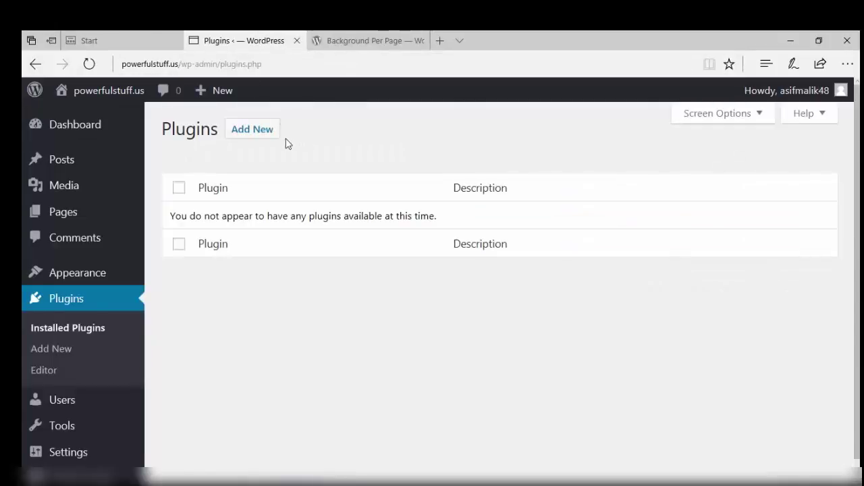
pyautogui.click(251, 130)
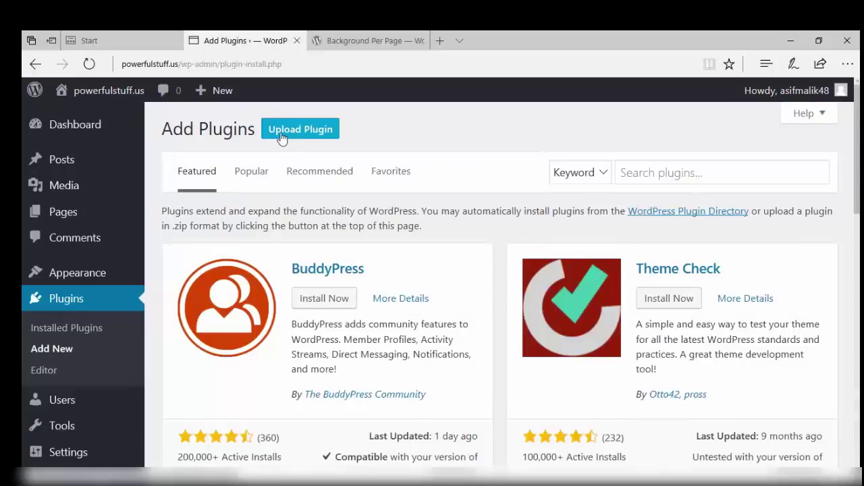
# Upload, install and activate the Background Per Page 0.3 plugin zip, then show the Pages list.
pyautogui.click(282, 137)
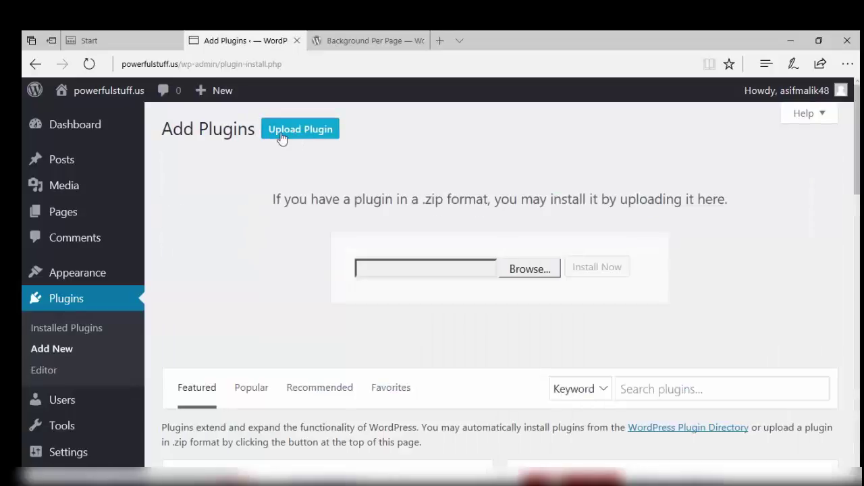
pyautogui.click(525, 270)
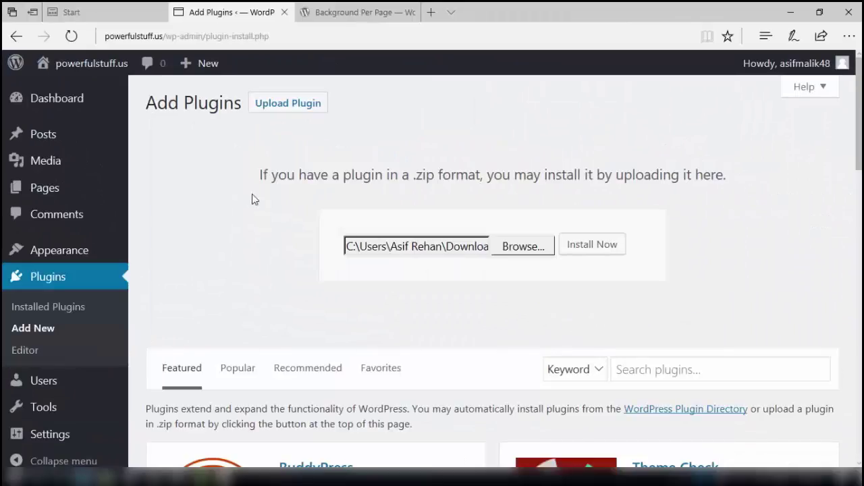
pyautogui.click(596, 247)
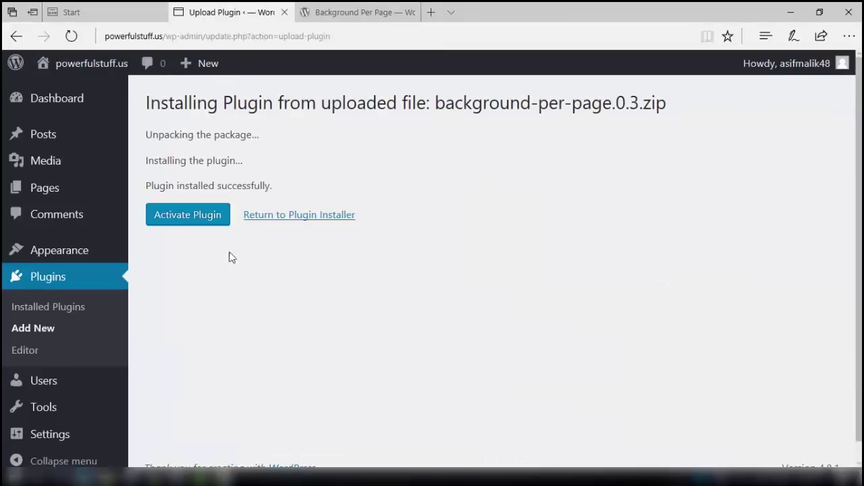
pyautogui.click(206, 218)
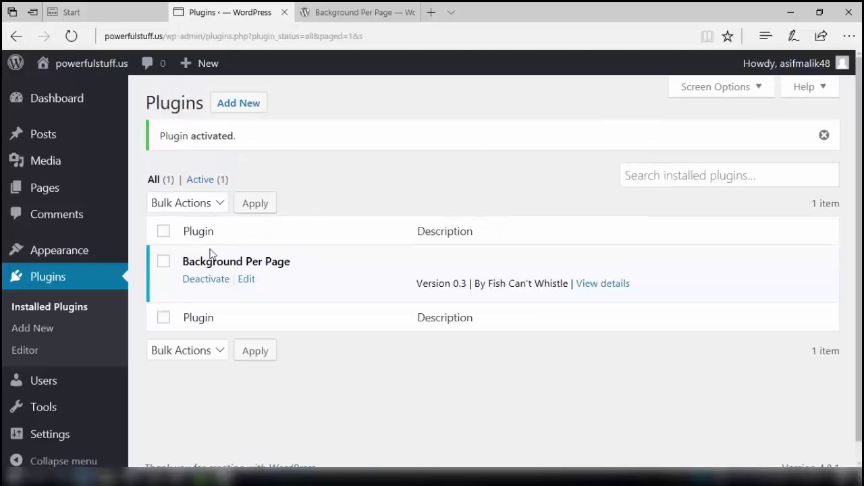
pyautogui.click(63, 194)
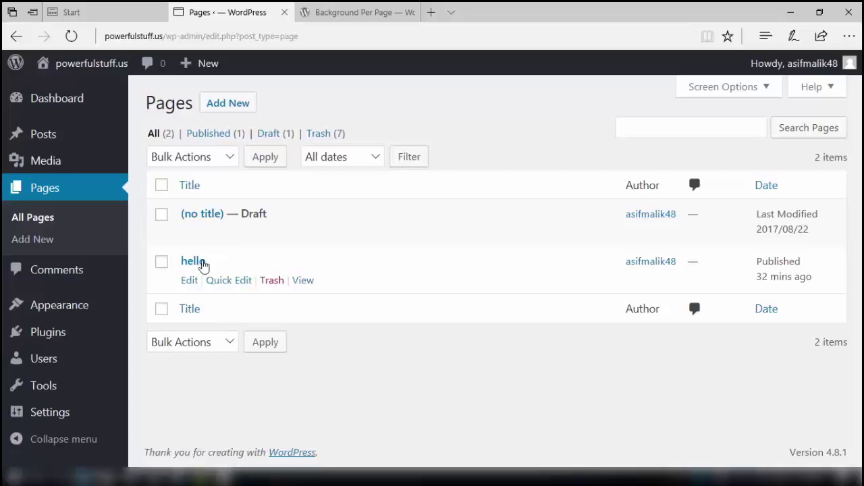
# Open the hello page in the editor and bring its Background panel into view.
pyautogui.click(200, 264)
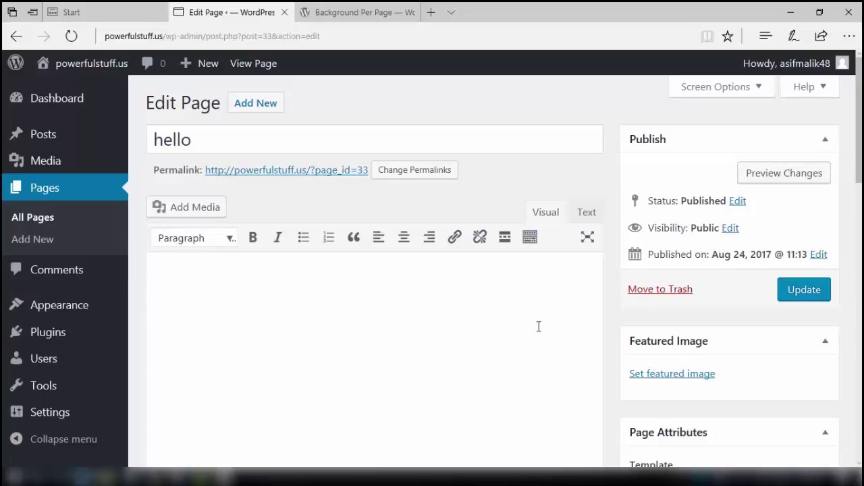
pyautogui.scroll(-3, 539, 326)
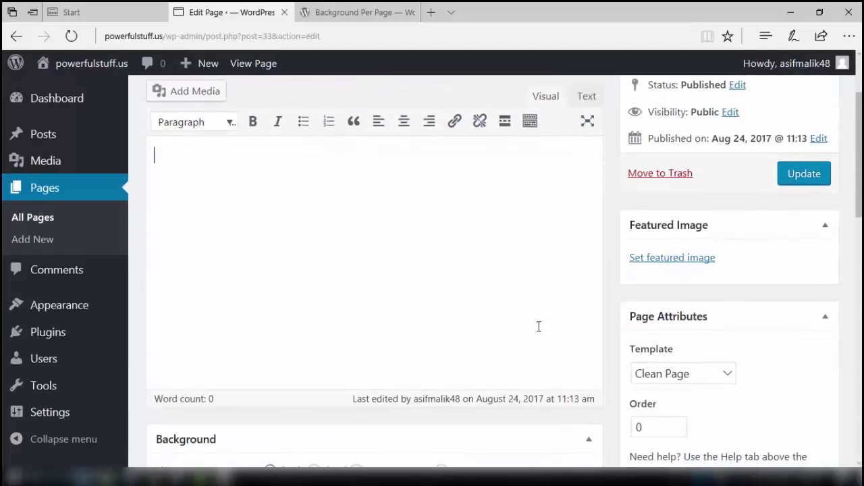
pyautogui.scroll(-3, 538, 327)
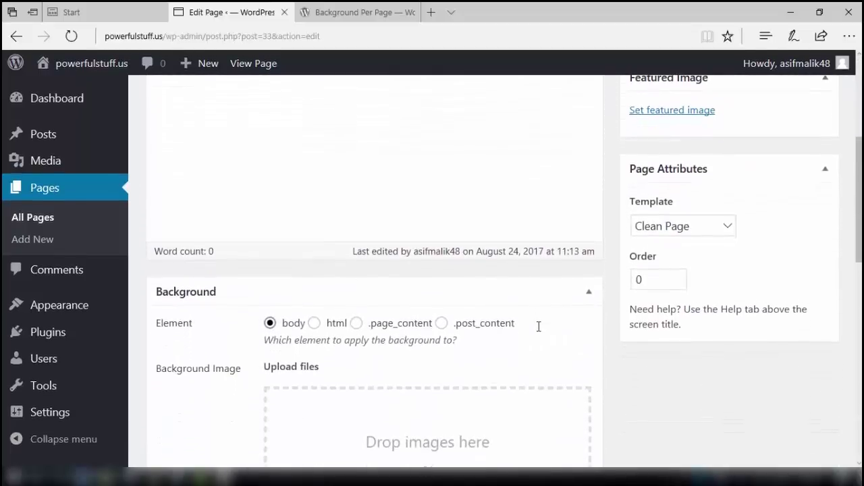
pyautogui.scroll(-2, 539, 327)
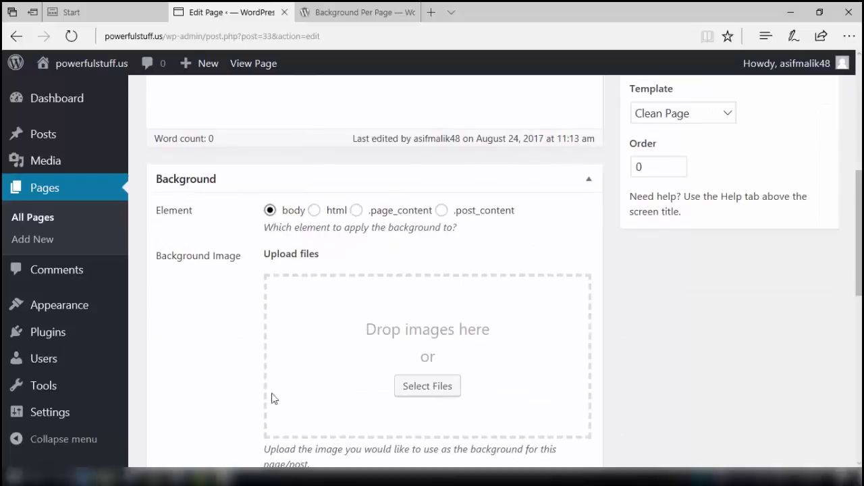
pyautogui.scroll(-1, 283, 370)
pyautogui.scroll(-9, 283, 370)
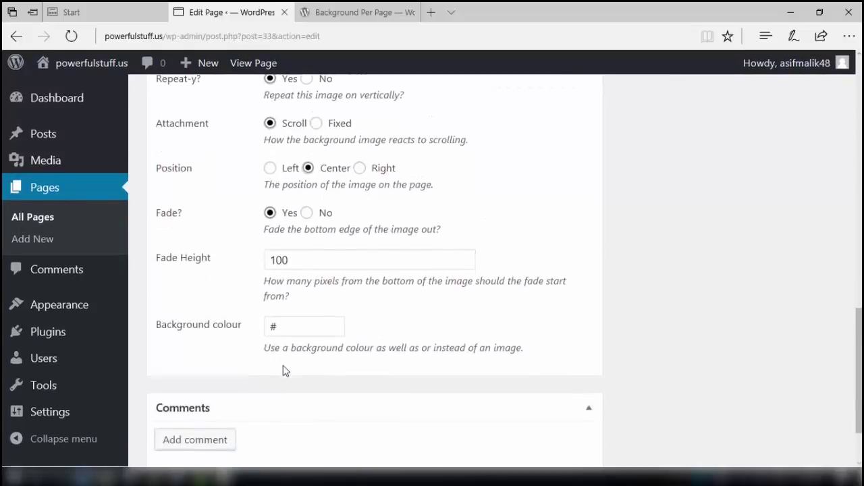
pyautogui.scroll(9, 283, 370)
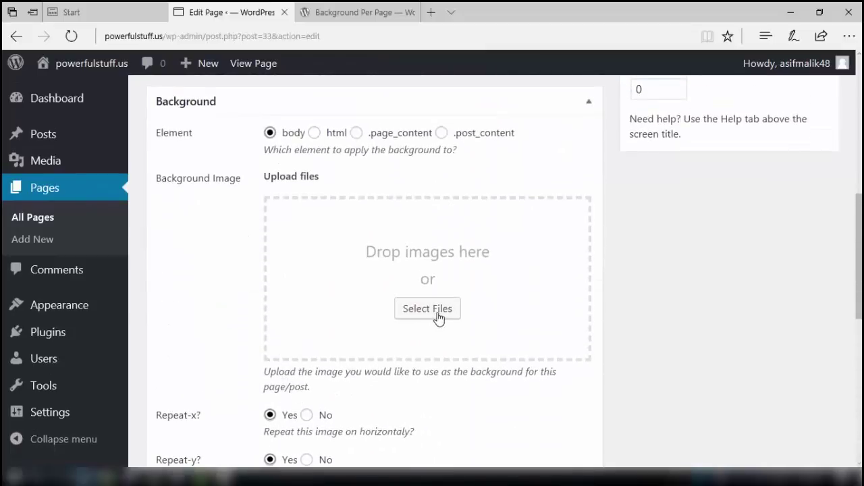
# Upload Elegant_Background-5 from Google Drive > background-images > background-imager as the page background.
pyautogui.click(439, 317)
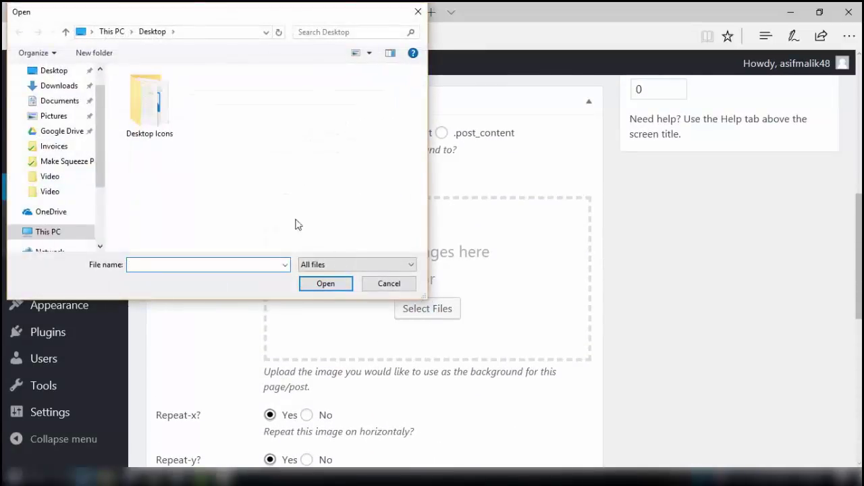
pyautogui.click(54, 131)
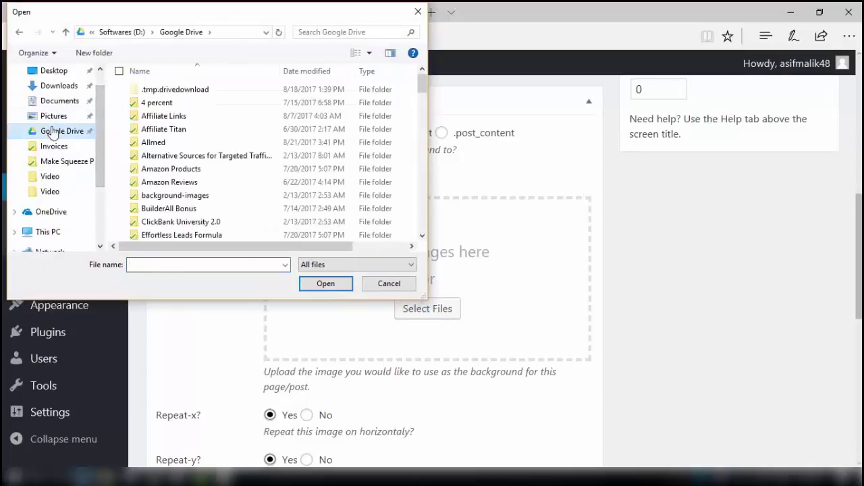
pyautogui.doubleClick(176, 195)
pyautogui.doubleClick(183, 104)
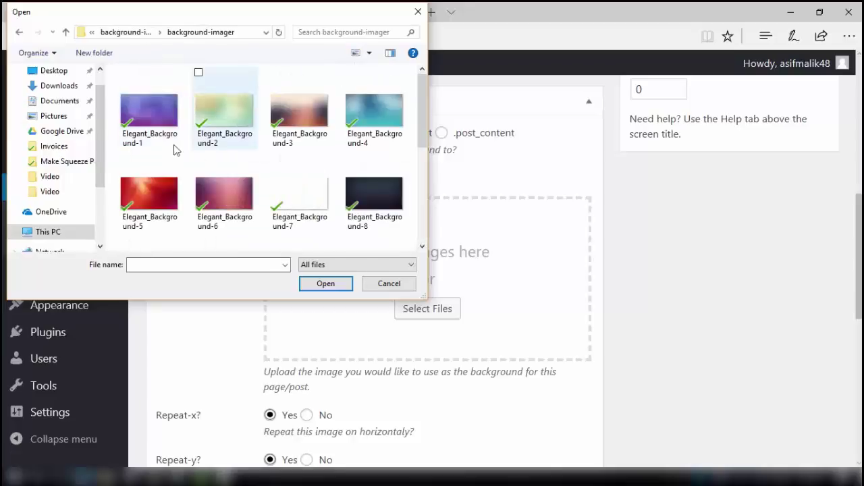
pyautogui.doubleClick(130, 199)
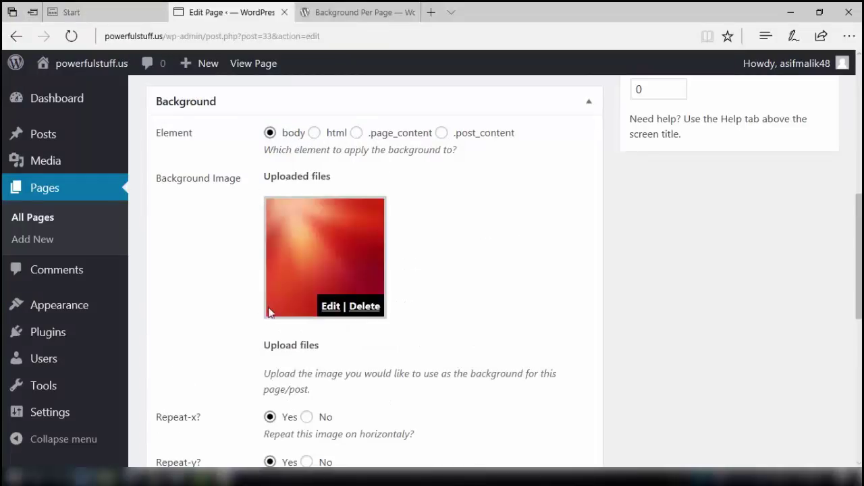
# Add 'hello' as the page body text, update the page and preview its red background.
pyautogui.scroll(-3, 277, 428)
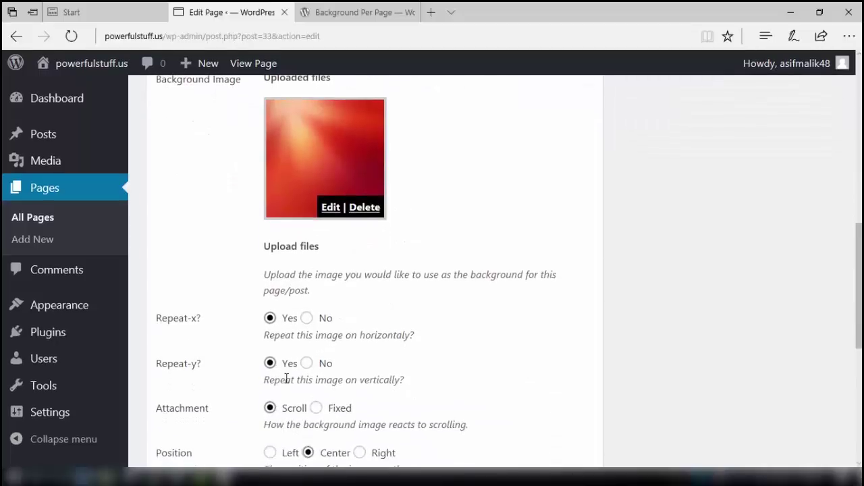
pyautogui.scroll(-4, 301, 383)
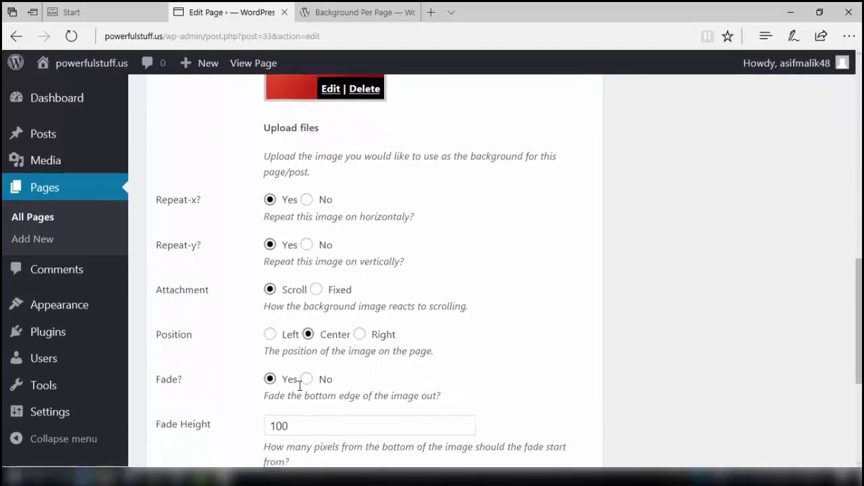
pyautogui.scroll(-3, 300, 386)
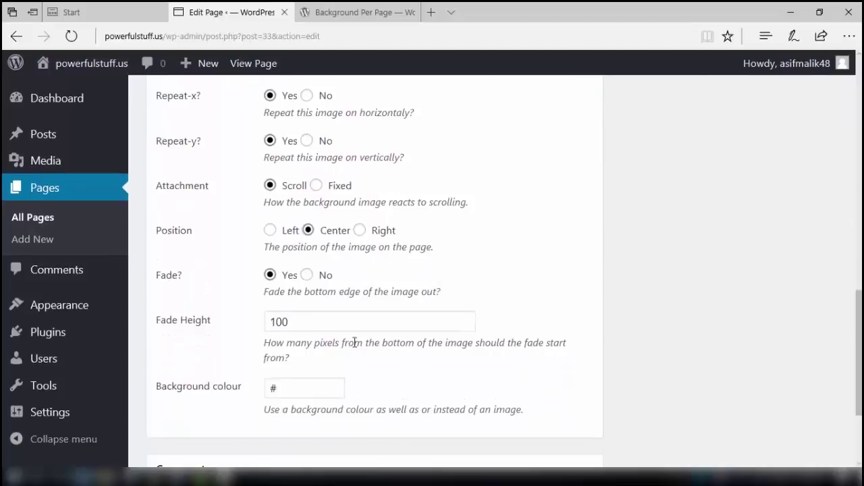
pyautogui.scroll(15, 373, 336)
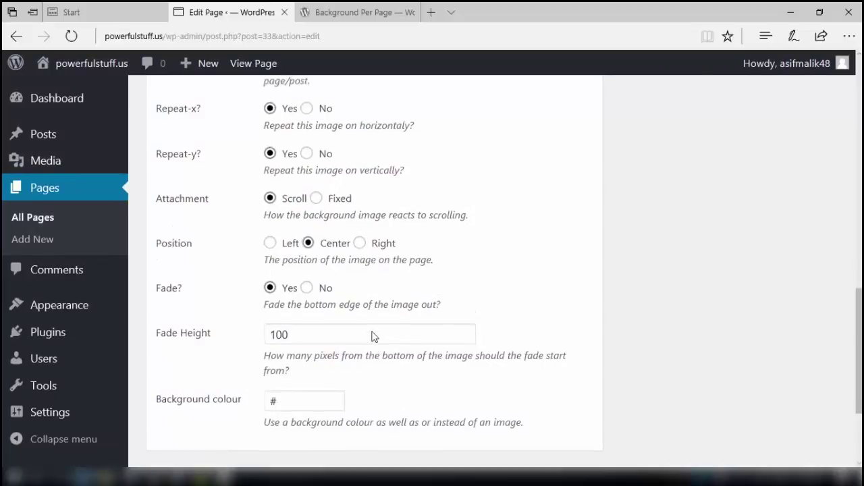
pyautogui.click(413, 340)
pyautogui.write('hello')
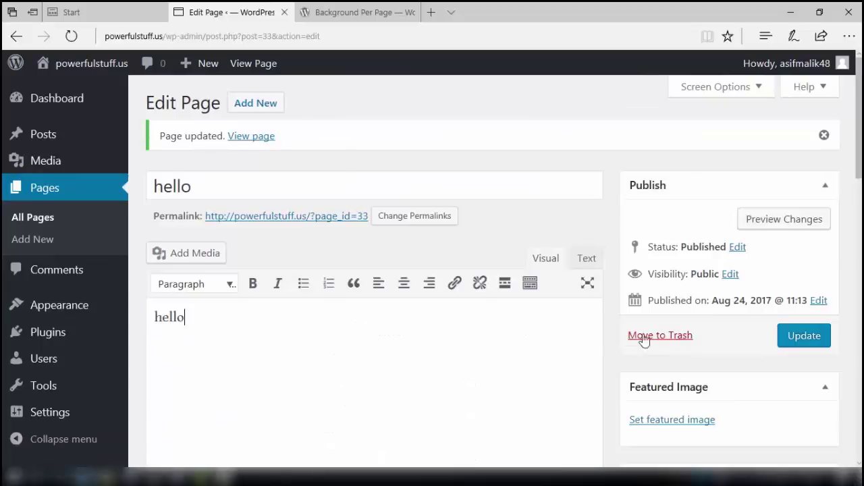
pyautogui.click(800, 344)
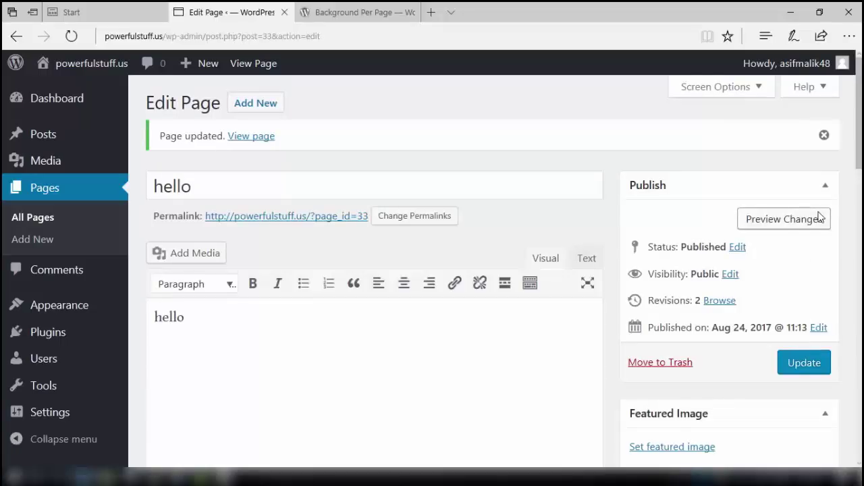
pyautogui.click(802, 221)
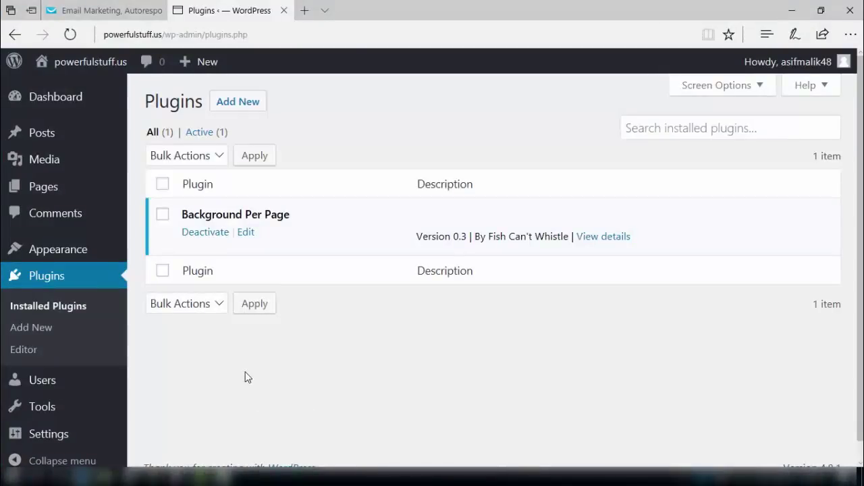
# Search the Add Plugins directory for 'getresponse integration'.
pyautogui.click(237, 111)
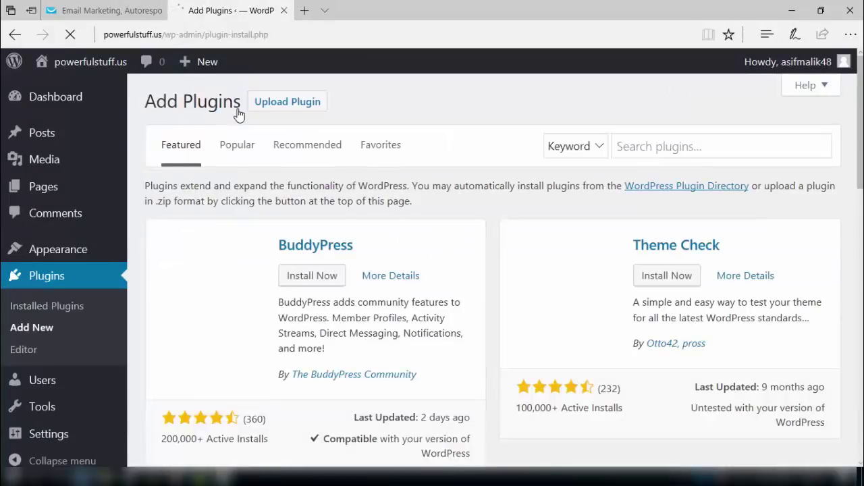
pyautogui.click(663, 149)
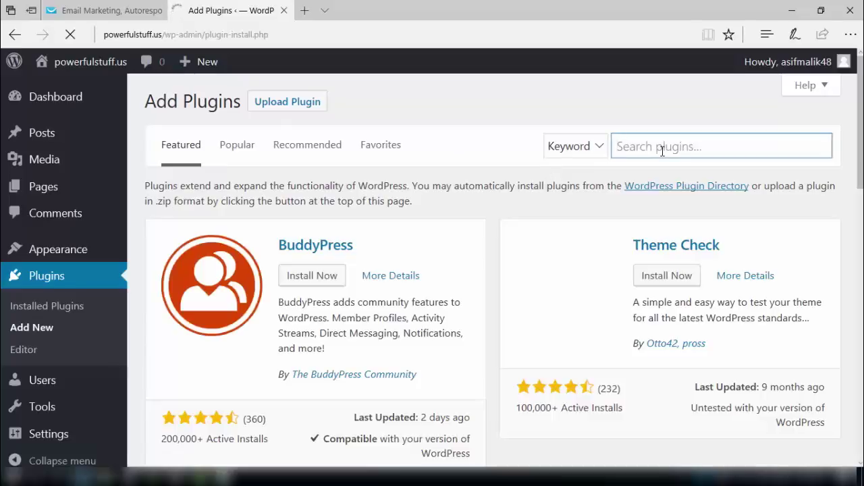
pyautogui.write('get')
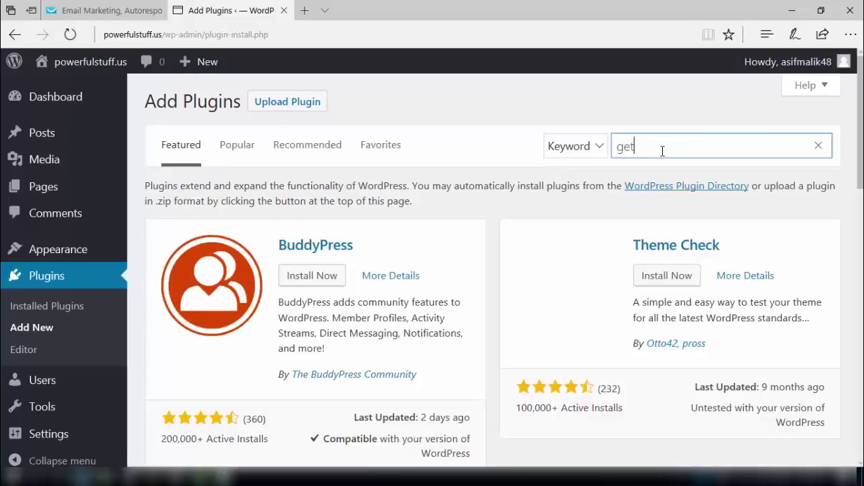
pyautogui.write('response inte')
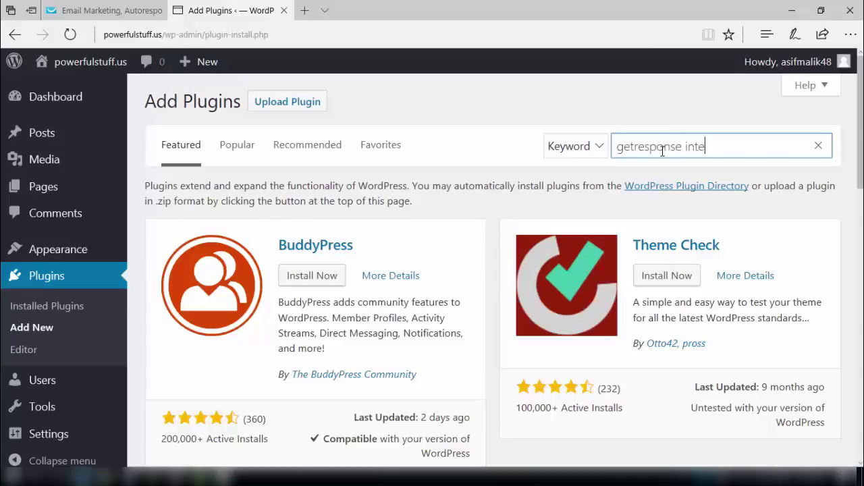
pyautogui.write('gration')
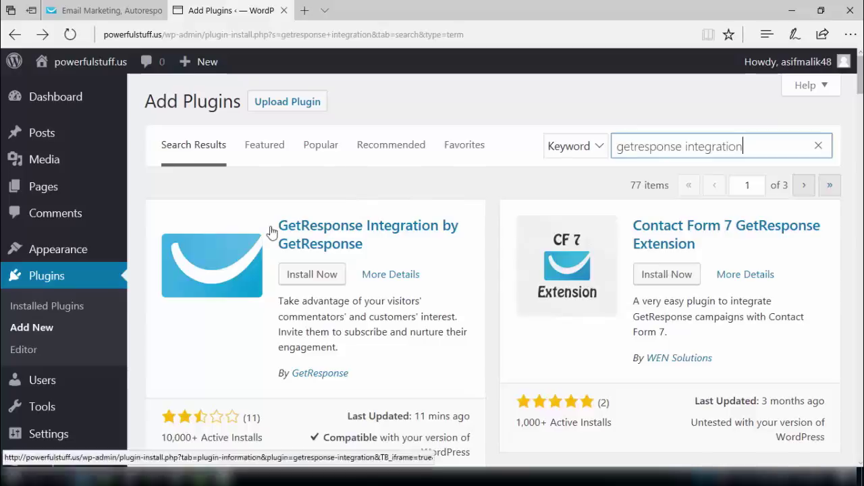
# Install and activate GetResponse Integration Plugin 3.2.1, then open its Plugin Settings page.
pyautogui.click(322, 286)
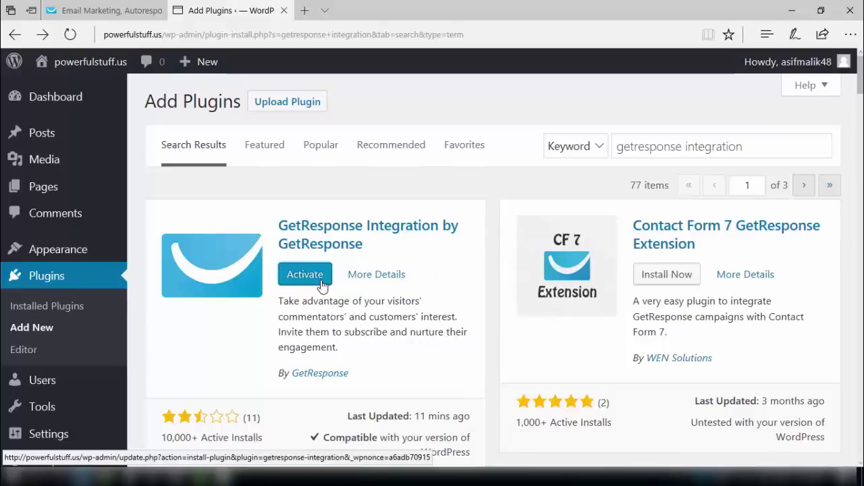
pyautogui.click(322, 286)
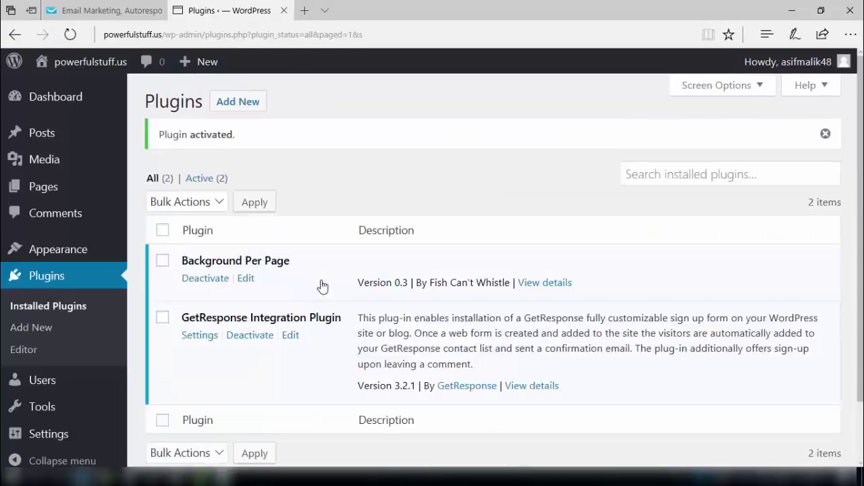
pyautogui.click(243, 335)
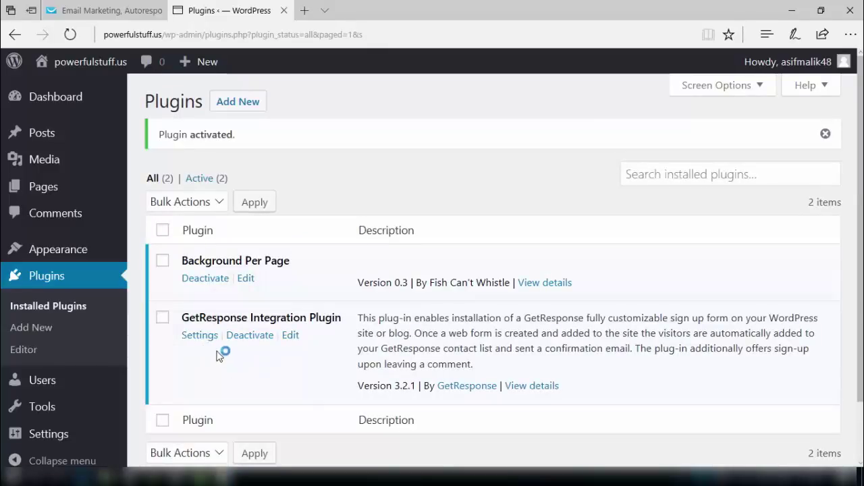
pyautogui.click(200, 335)
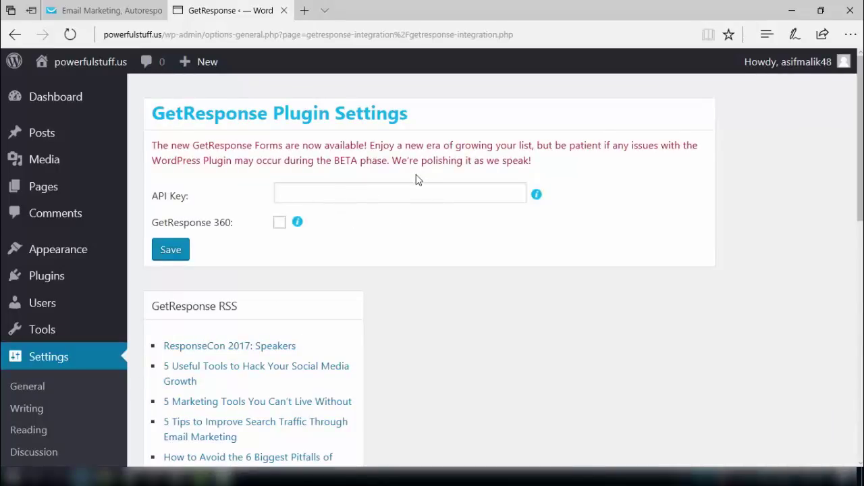
# Copy the default API key from GetResponse's Integrations & API page and return to WordPress.
pyautogui.click(100, 10)
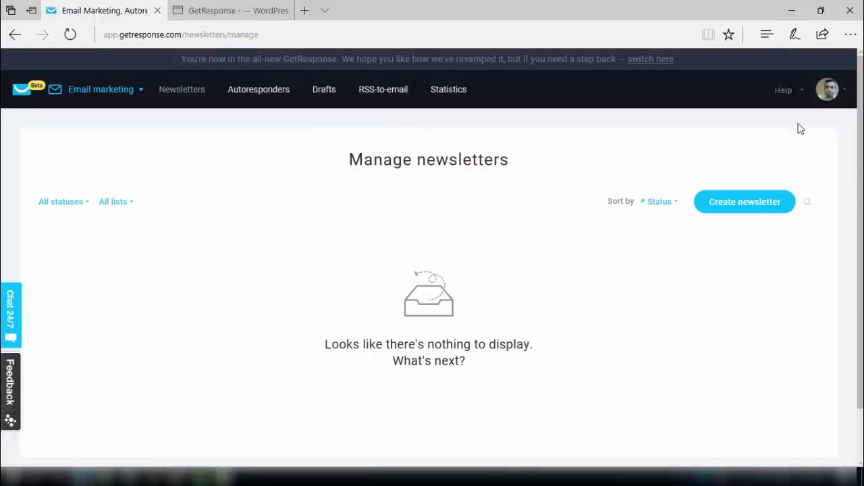
pyautogui.moveTo(841, 107)
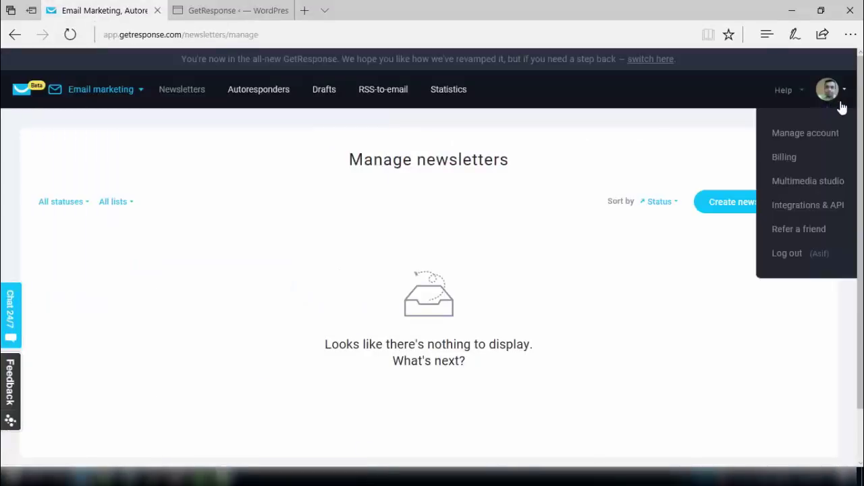
pyautogui.click(798, 211)
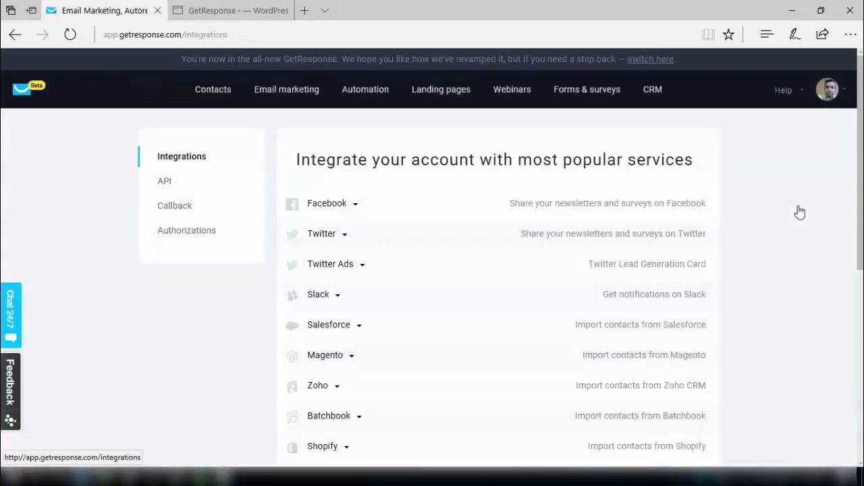
pyautogui.click(168, 189)
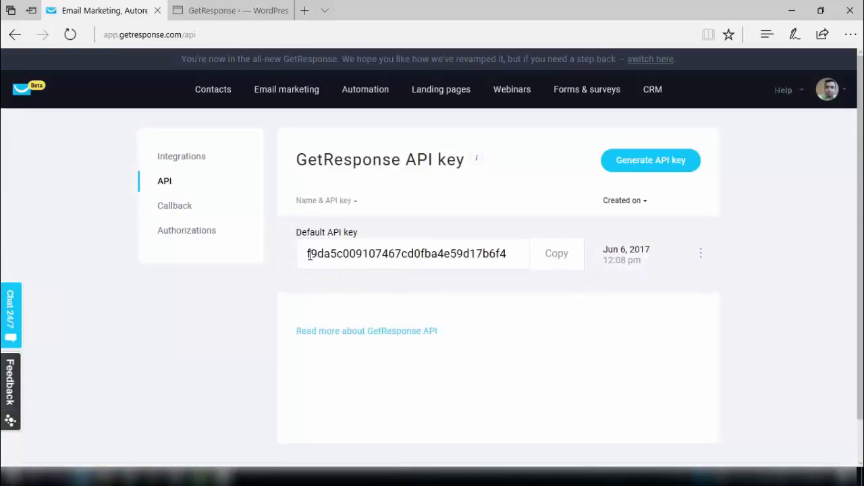
pyautogui.doubleClick(457, 252)
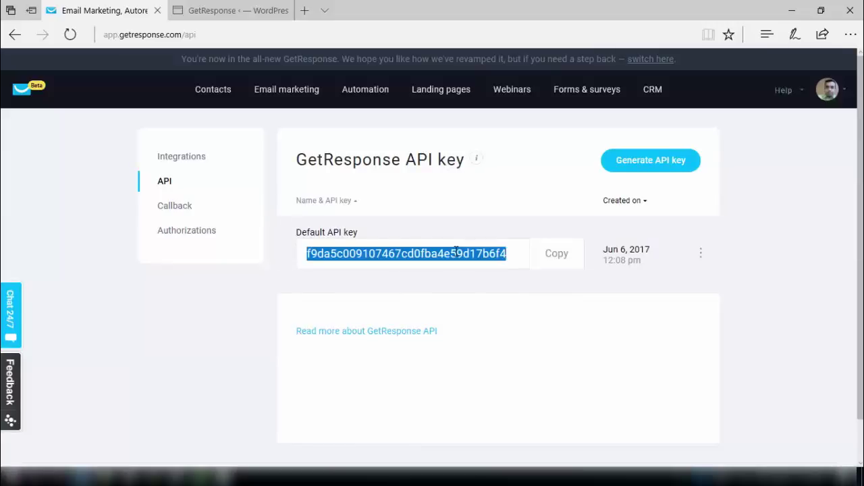
pyautogui.click(555, 257)
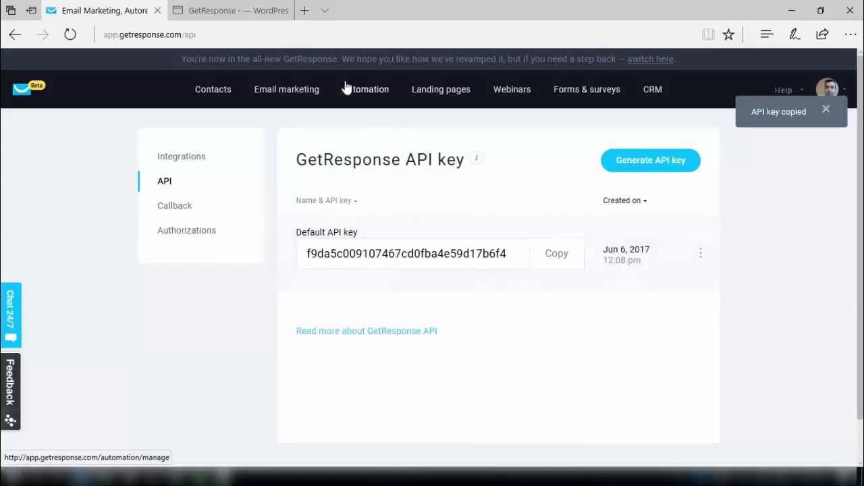
pyautogui.click(241, 14)
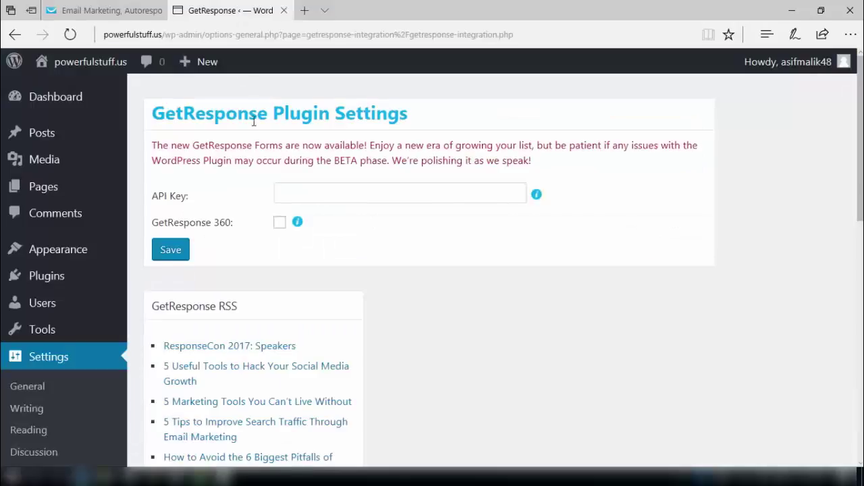
# Paste the copied API key into the GetResponse API Key field and save it.
pyautogui.click(310, 193)
pyautogui.rightClick(311, 196)
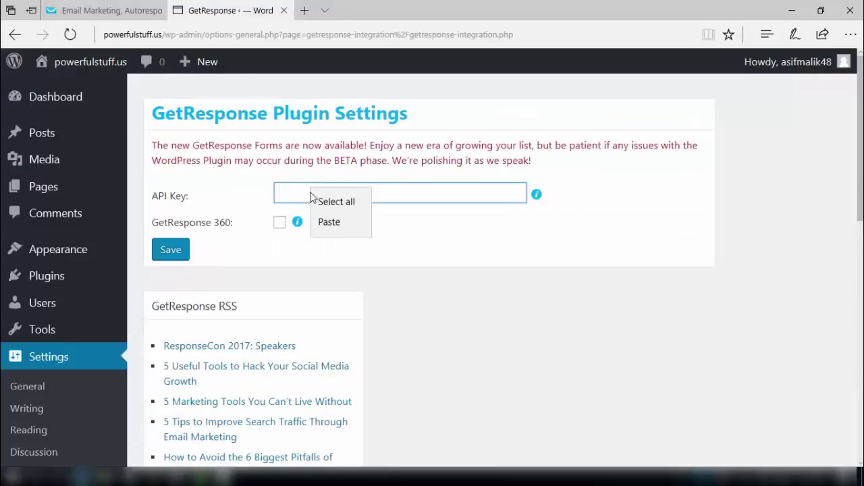
pyautogui.click(329, 221)
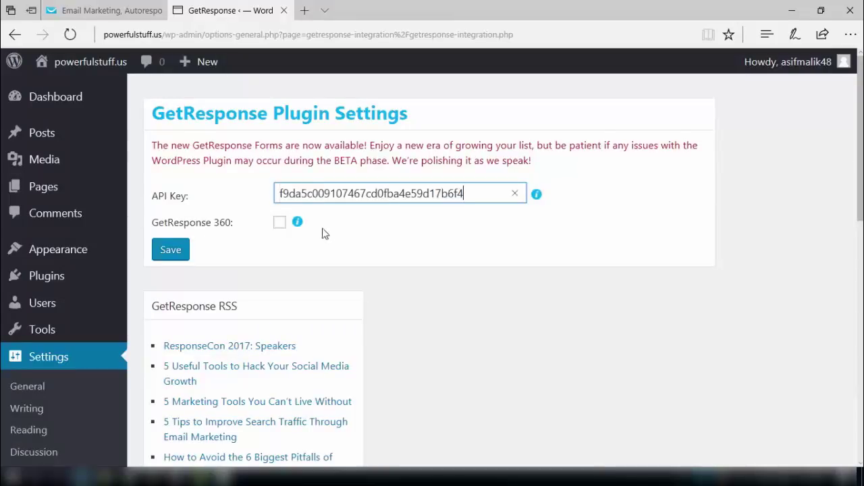
pyautogui.click(171, 251)
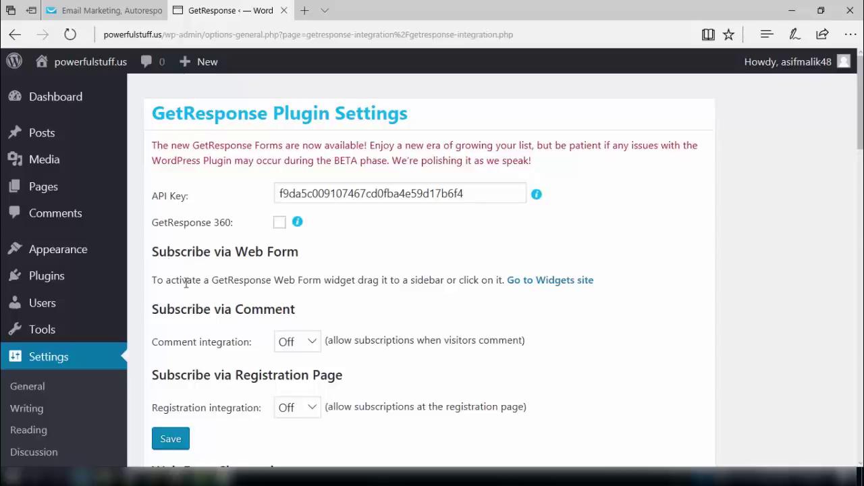
pyautogui.moveTo(50, 328)
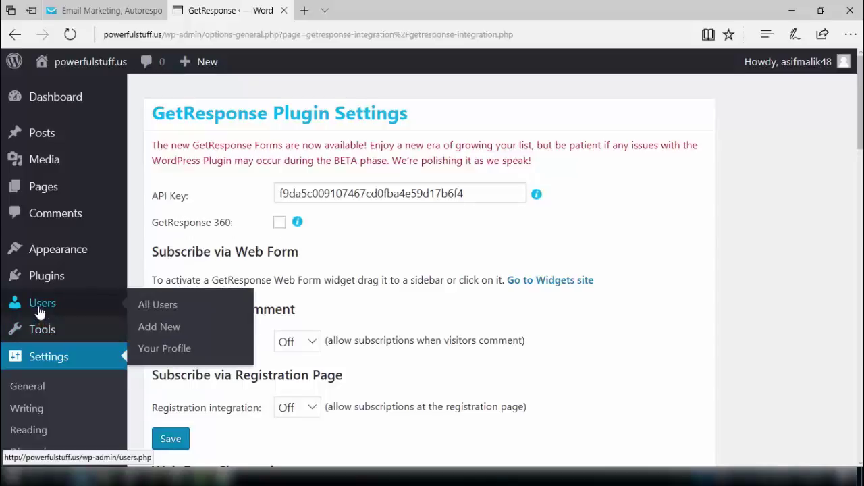
# Go via Plugins to the Pages list and open the hello page for editing.
pyautogui.click(52, 280)
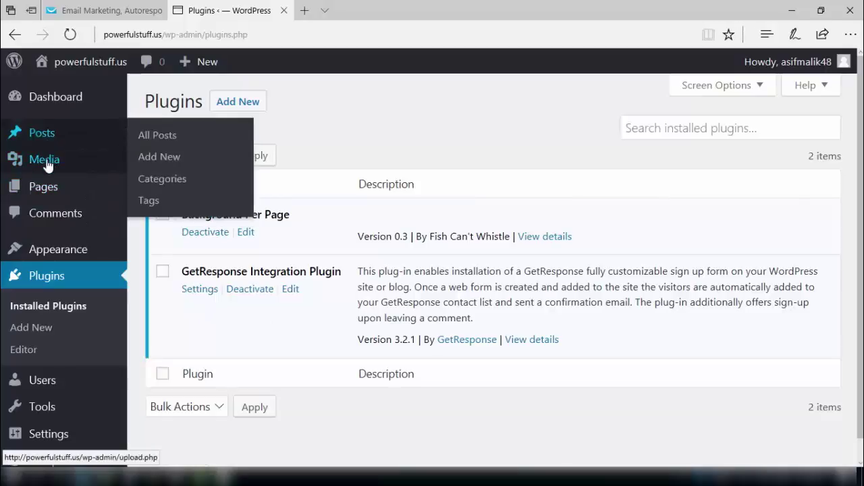
pyautogui.click(46, 192)
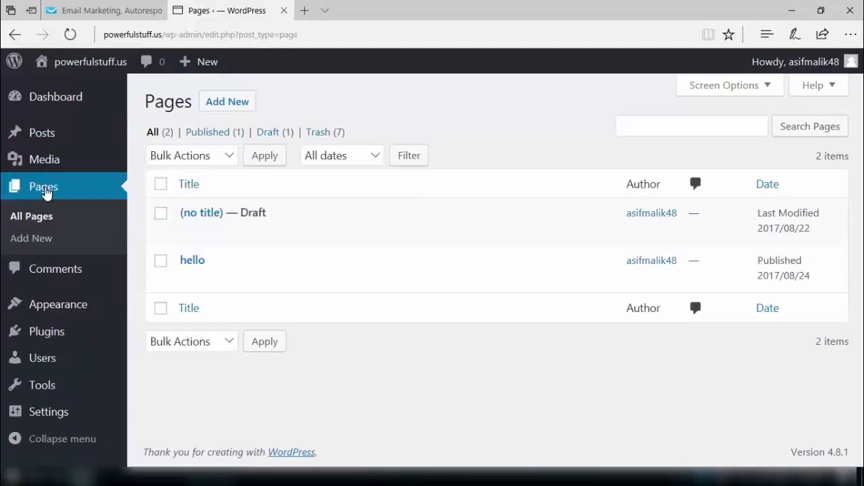
pyautogui.moveTo(236, 266)
pyautogui.click(195, 262)
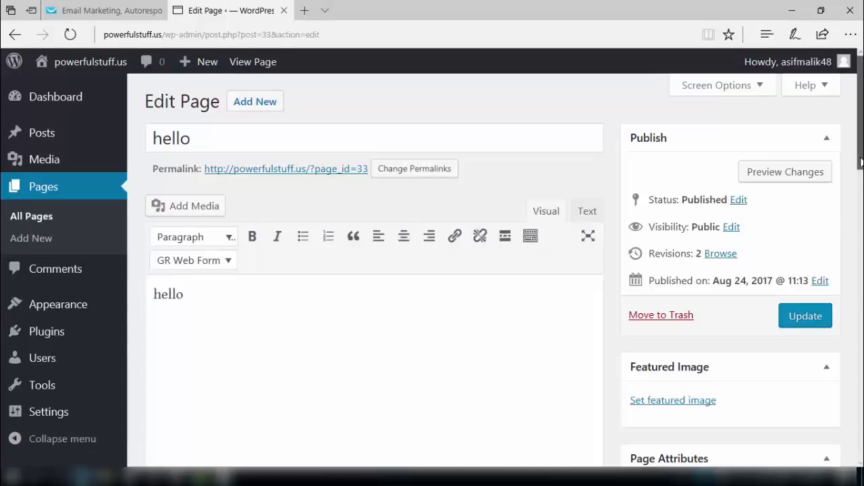
pyautogui.scroll(-2, 860, 159)
pyautogui.scroll(1, 860, 160)
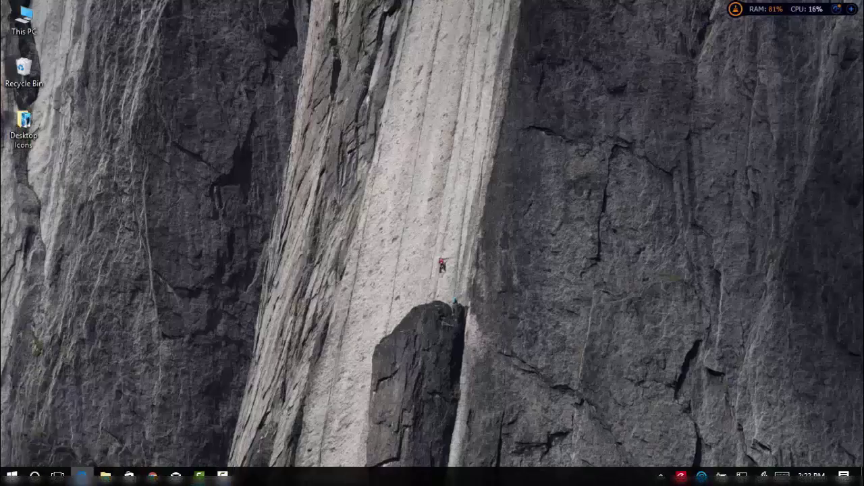
pyautogui.click(81, 476)
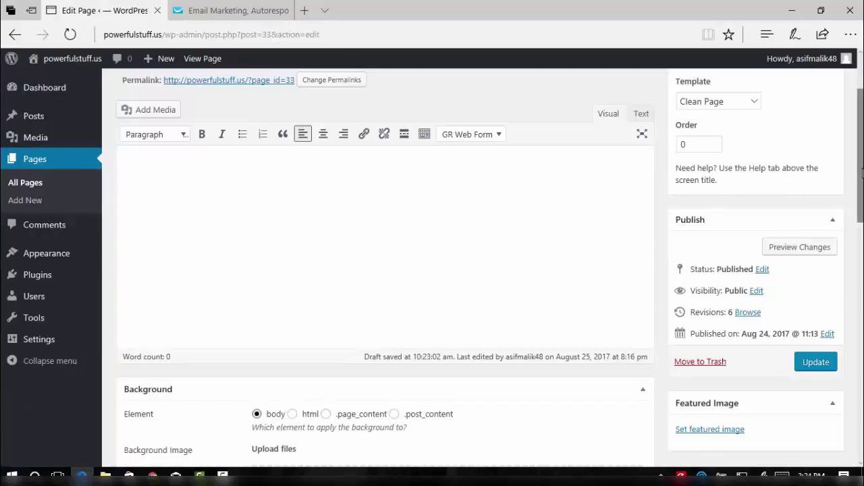
# Upload the sunlit-sea photo of a man as the hello page's background image.
pyautogui.moveTo(862, 173); pyautogui.dragTo(861, 270)
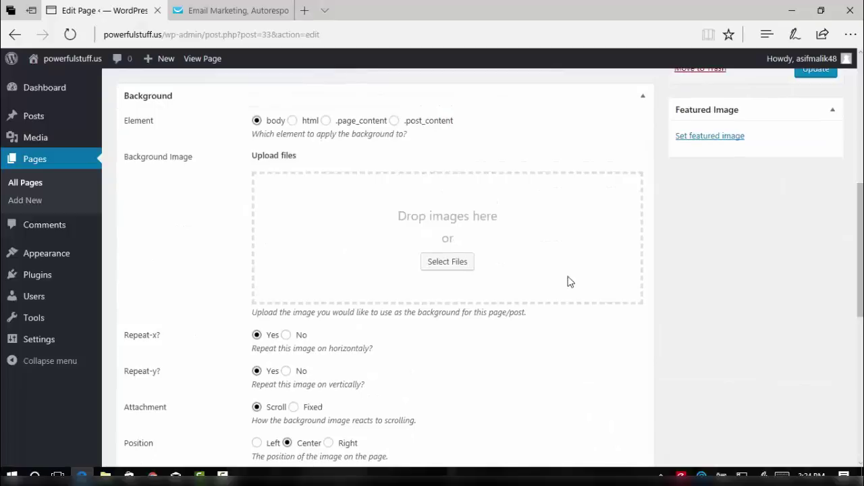
pyautogui.click(433, 268)
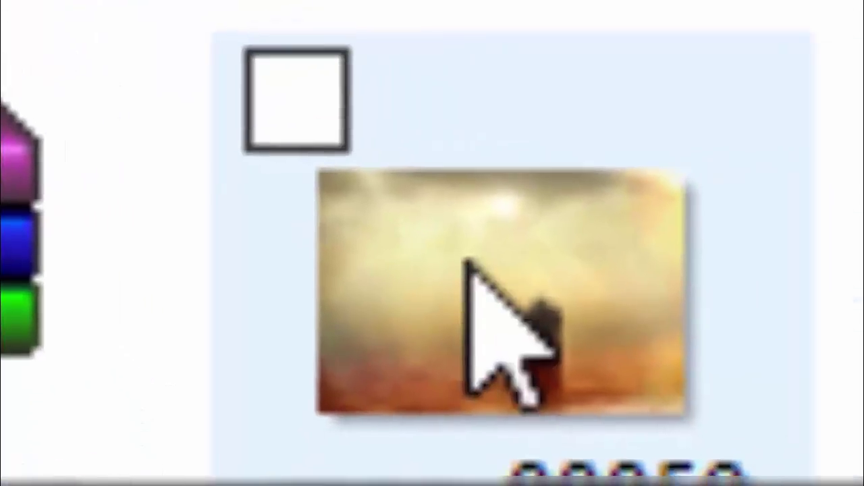
pyautogui.doubleClick(539, 208)
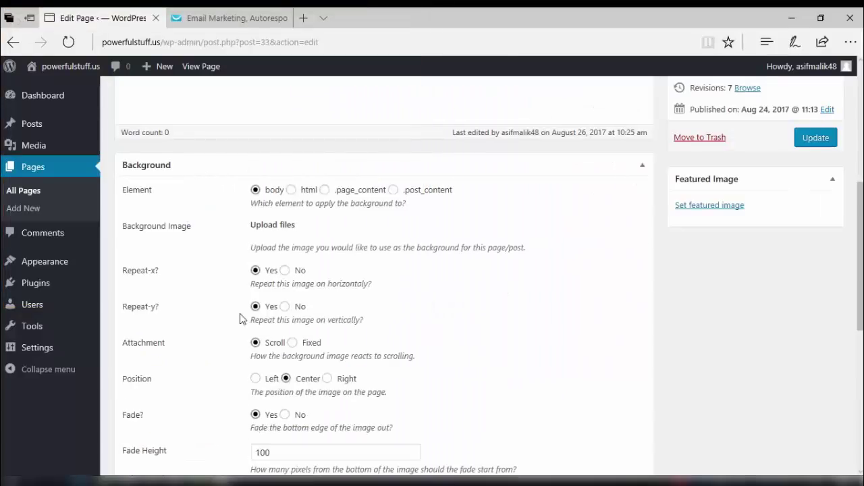
# Preview the hello page with its new seaside background, then return to the GetResponse dashboard.
pyautogui.moveTo(861, 268); pyautogui.dragTo(859, 248)
pyautogui.scroll(-3, 857, 248)
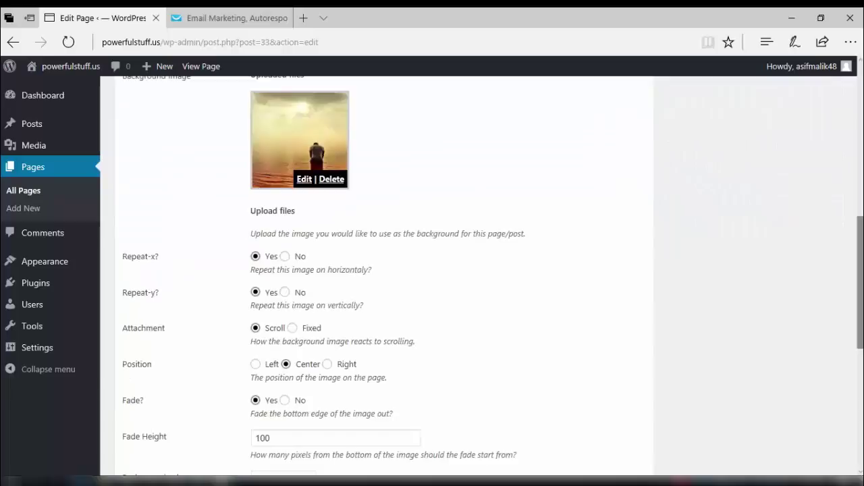
pyautogui.moveTo(860, 269); pyautogui.dragTo(861, 109)
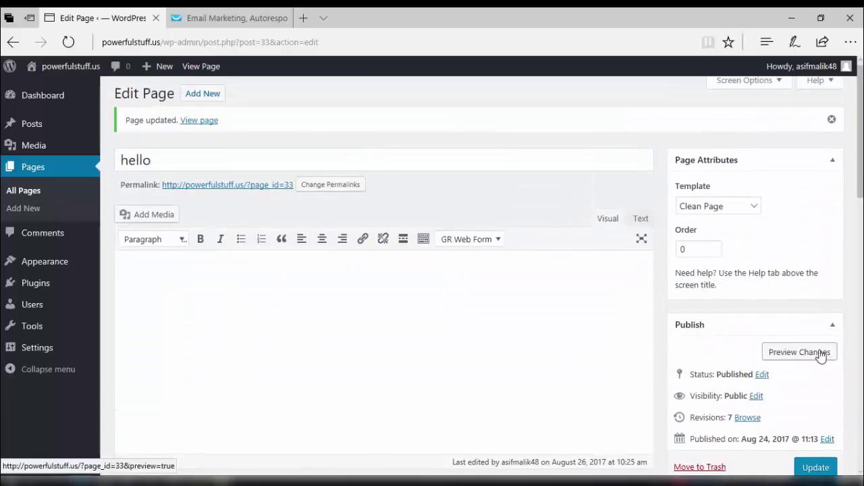
pyautogui.click(817, 352)
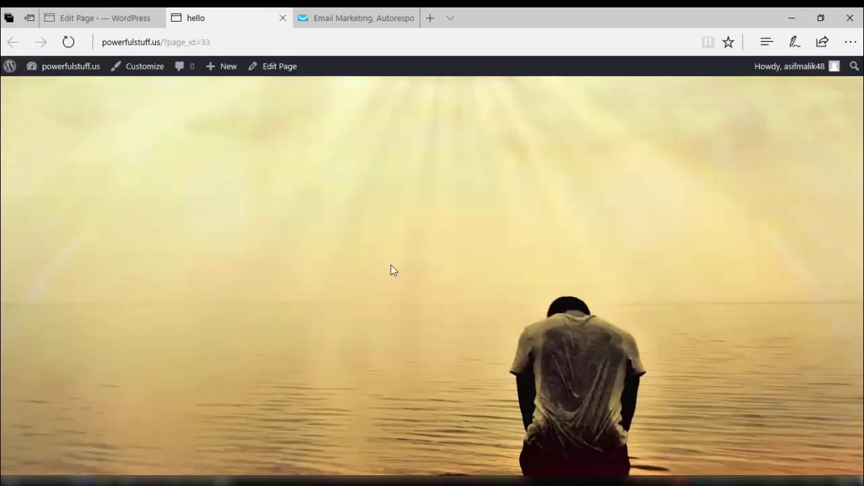
pyautogui.click(353, 27)
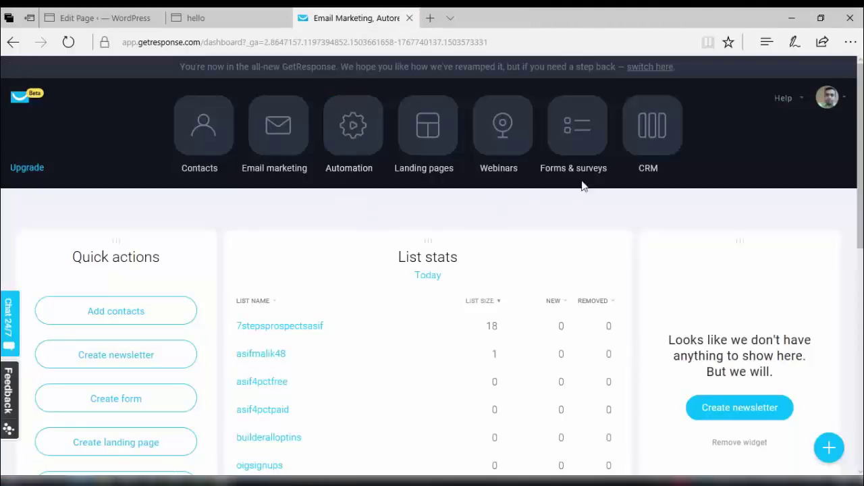
# Open GetResponse forms and browse the List Builder Wizard gallery to the Newsletter Sign Up template.
pyautogui.click(593, 141)
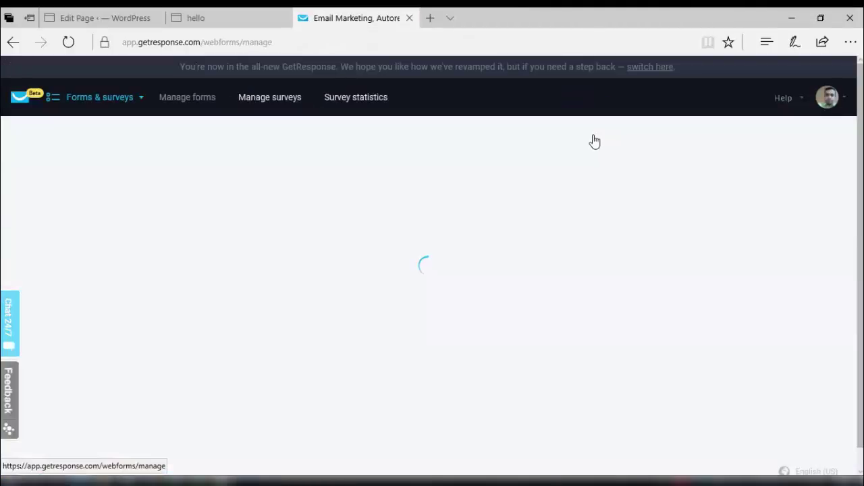
pyautogui.scroll(-3, 768, 215)
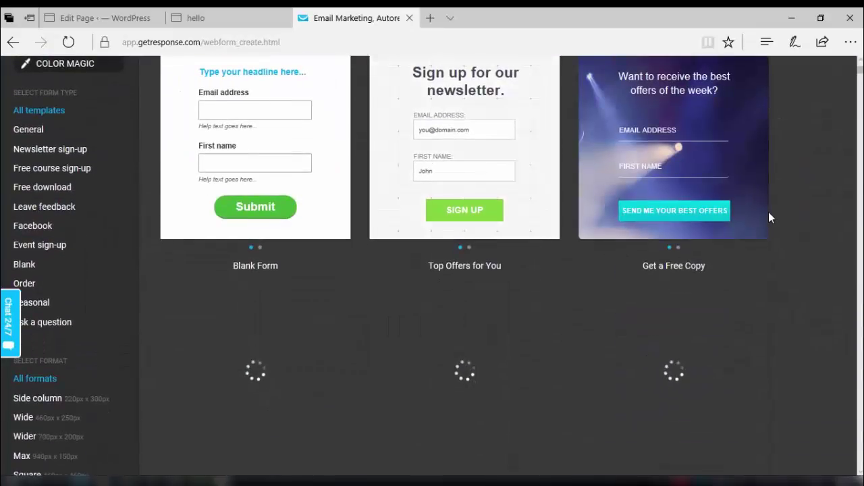
pyautogui.scroll(-3, 768, 212)
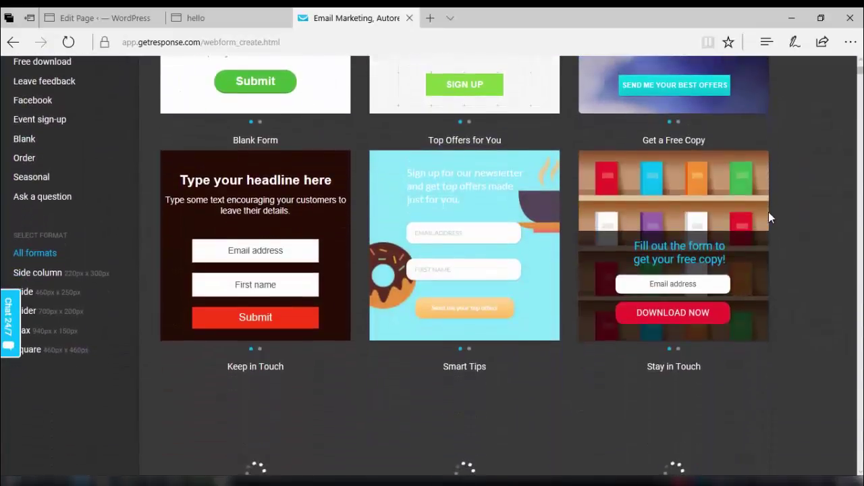
pyautogui.scroll(-1, 768, 212)
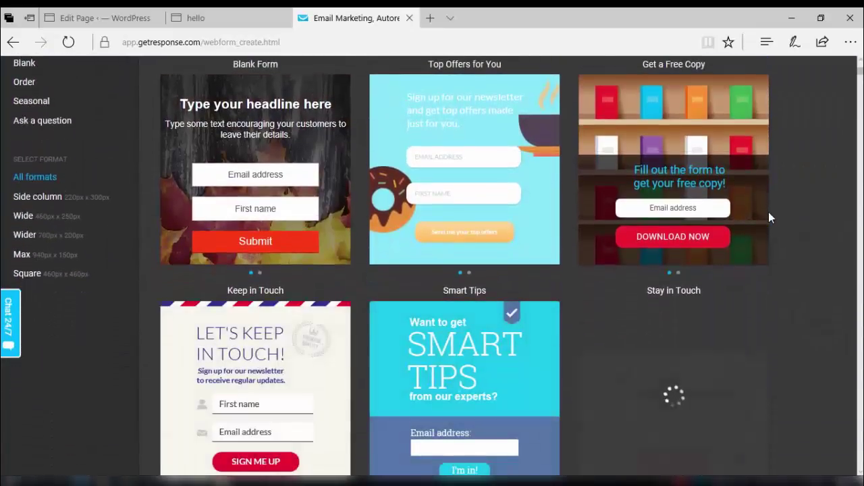
pyautogui.scroll(1, 768, 212)
pyautogui.scroll(-1, 768, 217)
pyautogui.scroll(2, 768, 218)
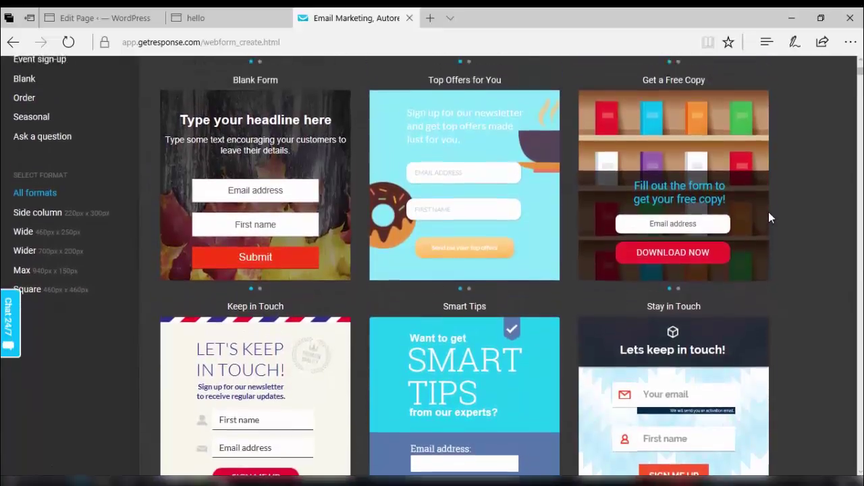
pyautogui.scroll(3, 768, 217)
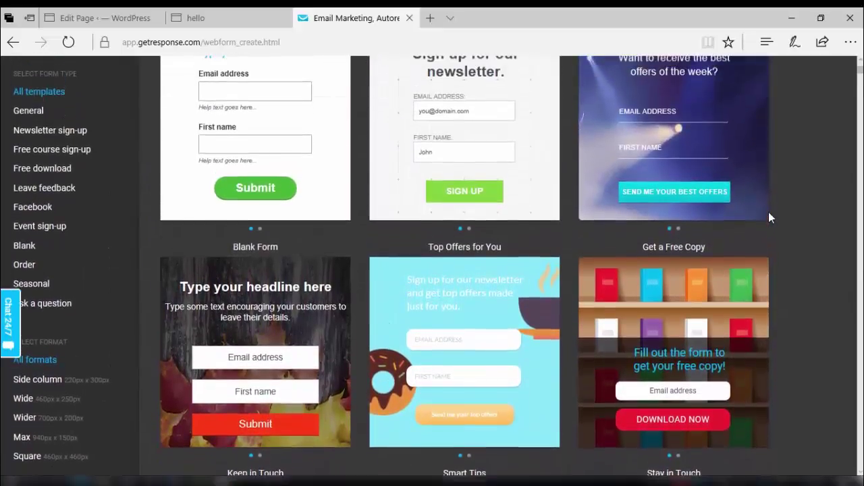
pyautogui.scroll(2, 769, 218)
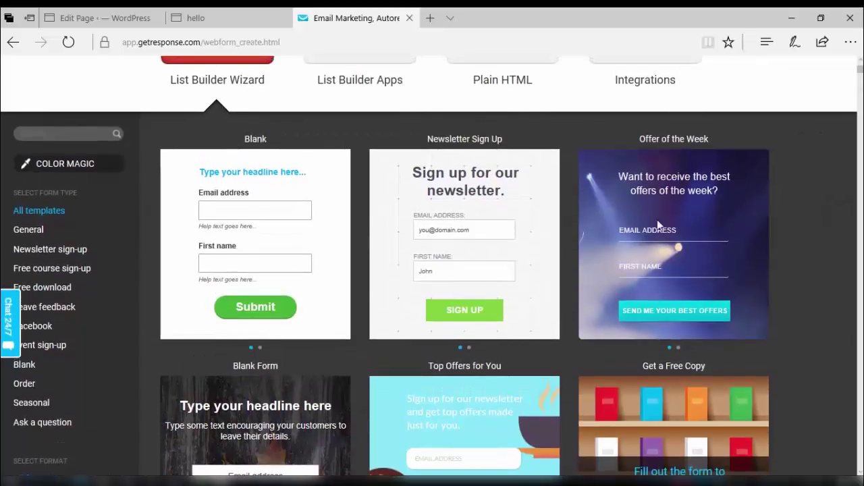
pyautogui.moveTo(493, 233)
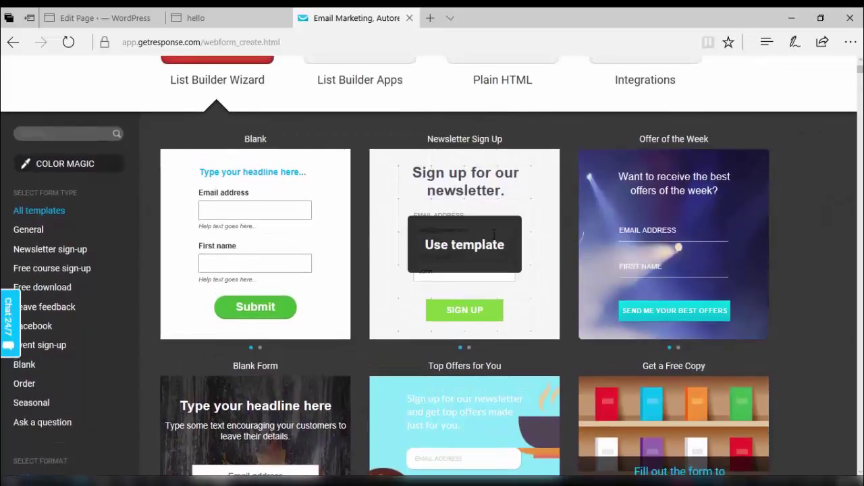
# Start a form from the Newsletter Sign Up template and delete its First Name field.
pyautogui.click(457, 249)
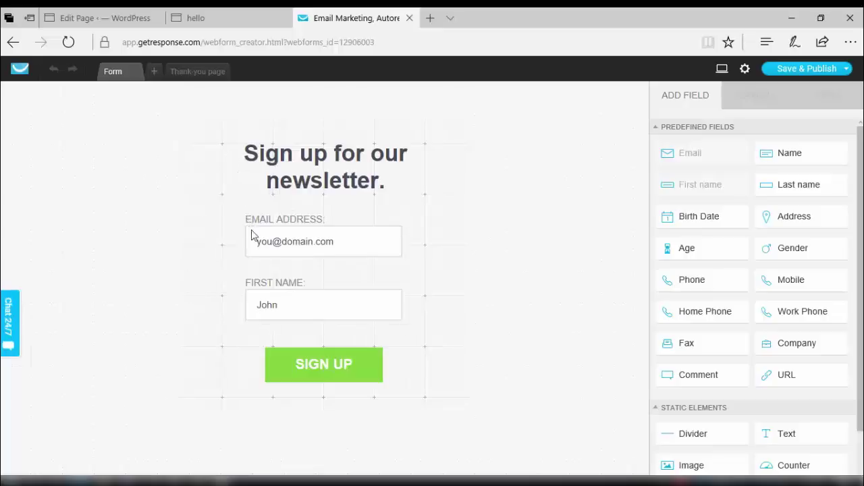
pyautogui.click(273, 301)
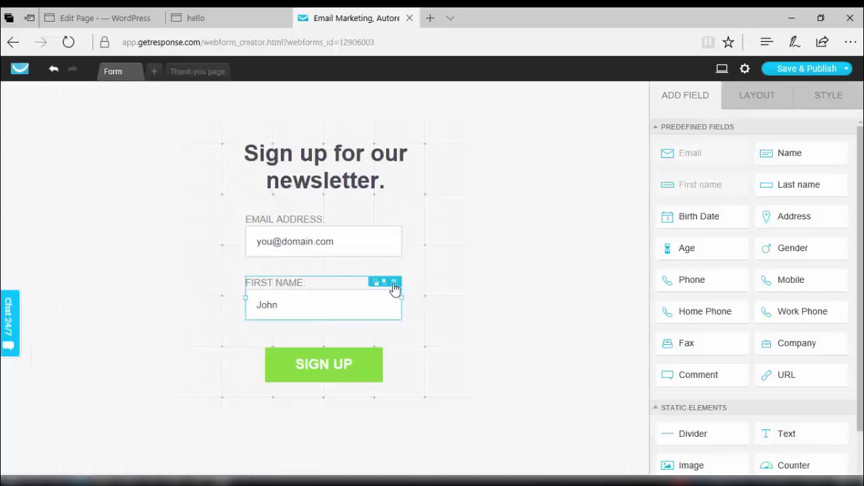
pyautogui.click(394, 285)
pyautogui.click(347, 248)
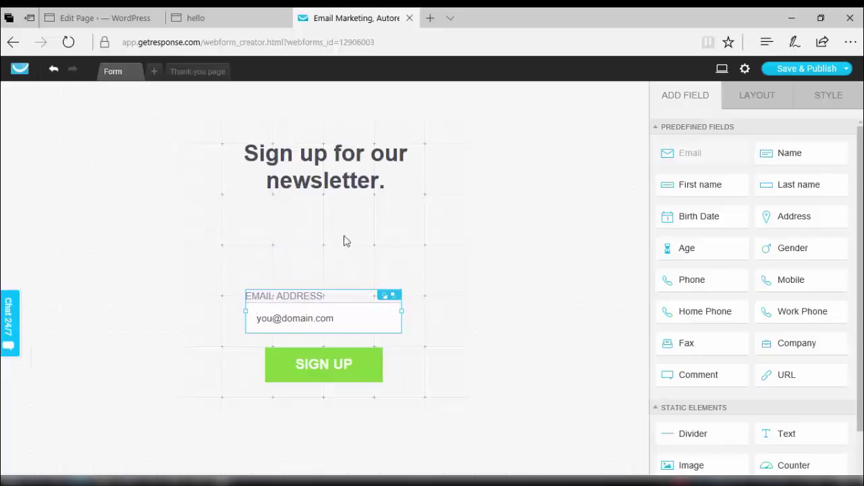
# Shorten the form container by dragging its top and bottom handles to 460×282px.
pyautogui.click(335, 183)
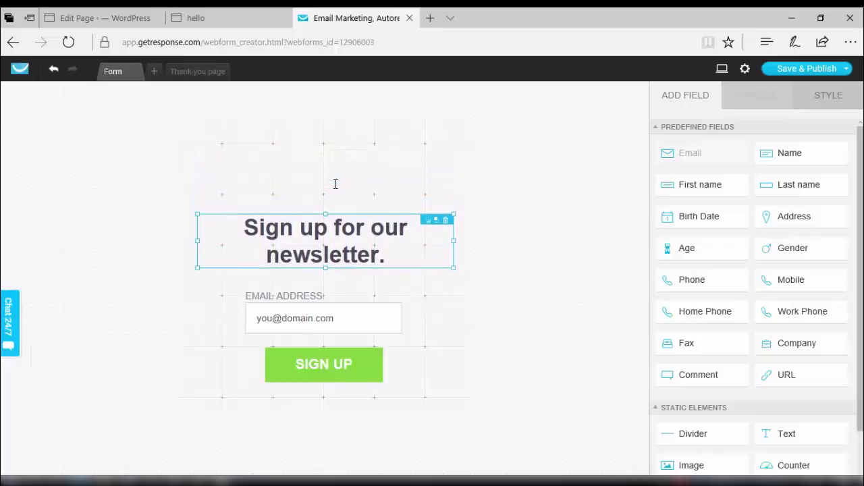
pyautogui.click(366, 160)
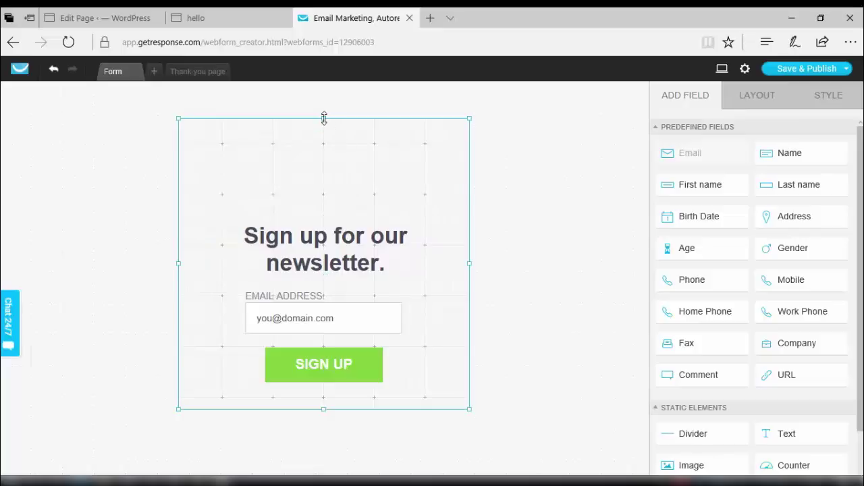
pyautogui.moveTo(324, 119); pyautogui.dragTo(331, 169)
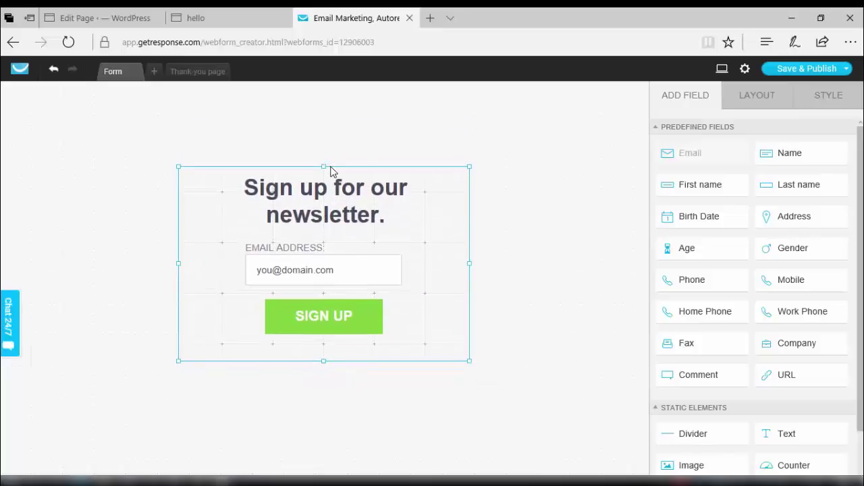
pyautogui.moveTo(324, 361); pyautogui.dragTo(325, 358)
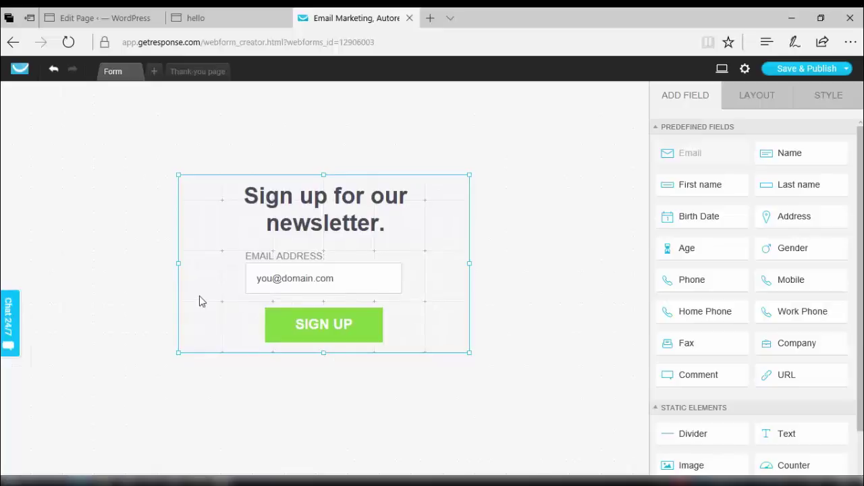
# Replace the heading text with 'Sign up to get your free ebook'.
pyautogui.click(282, 203)
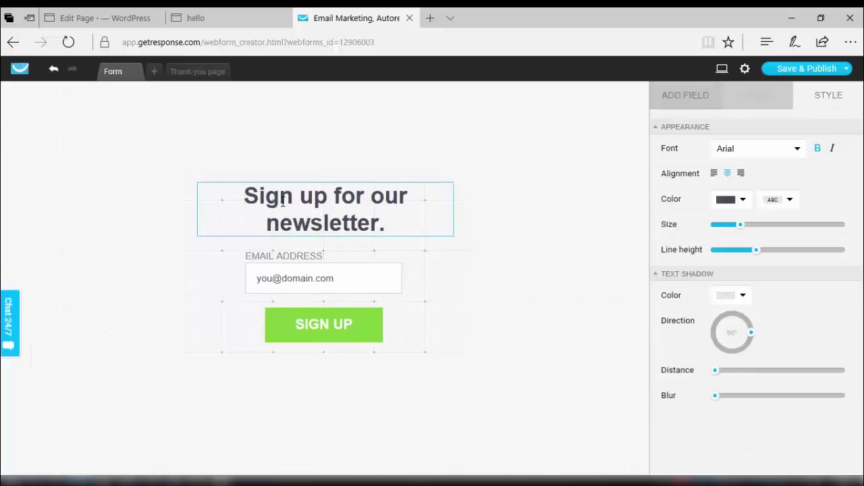
pyautogui.tripleClick(283, 202)
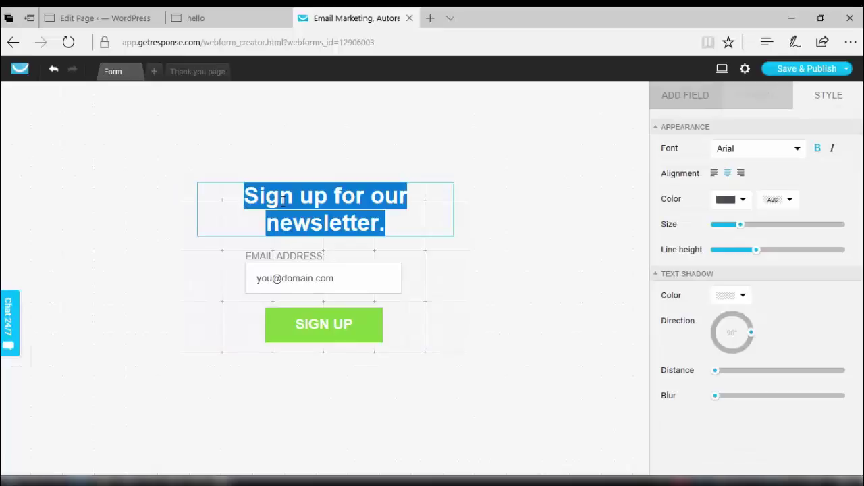
pyautogui.write('Si')
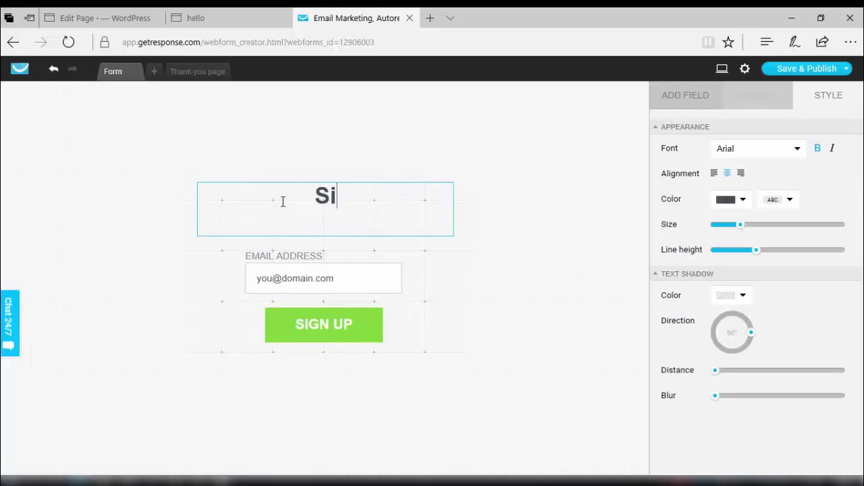
pyautogui.write('gn up t')
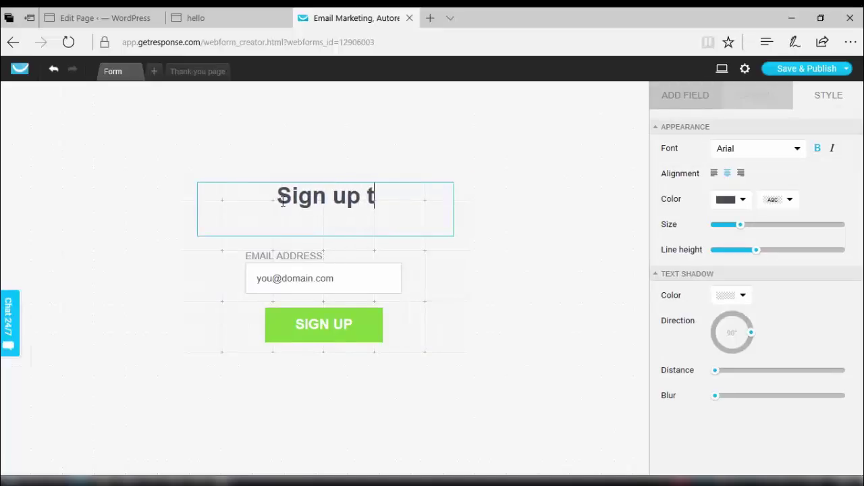
pyautogui.write('o get your ')
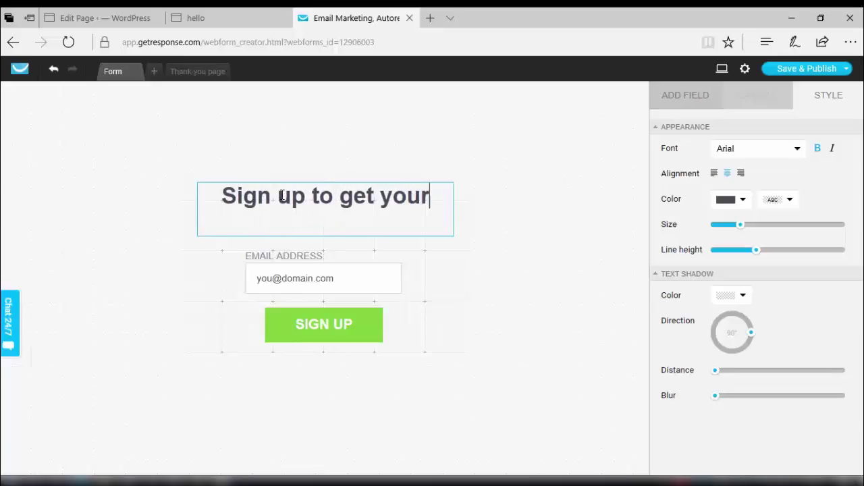
pyautogui.write('free')
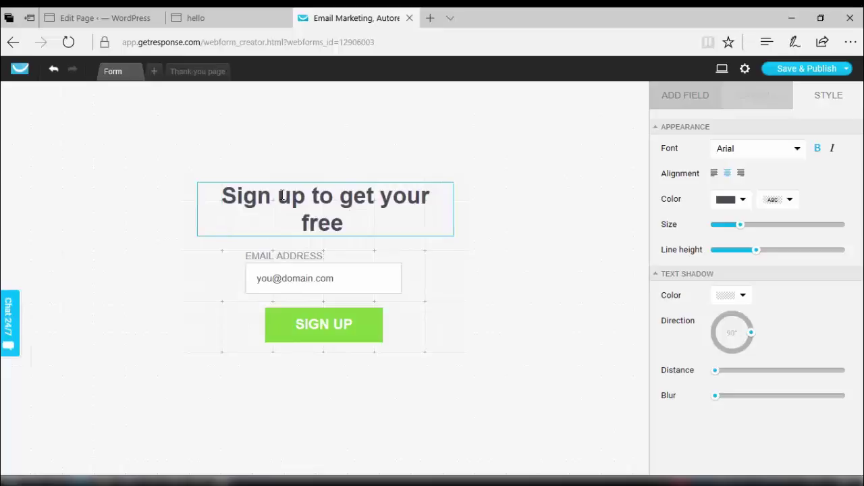
pyautogui.write(' ebook')
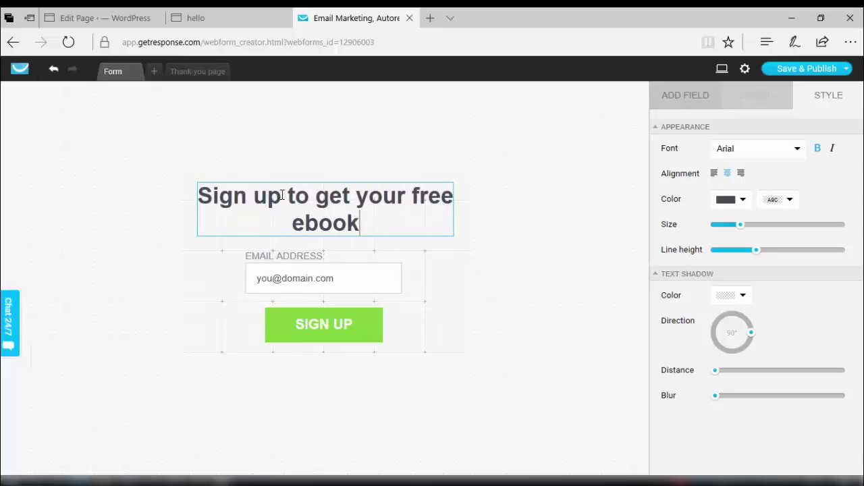
# Change the SIGN UP button label to 'Yes Send Me the Book'.
pyautogui.click(308, 339)
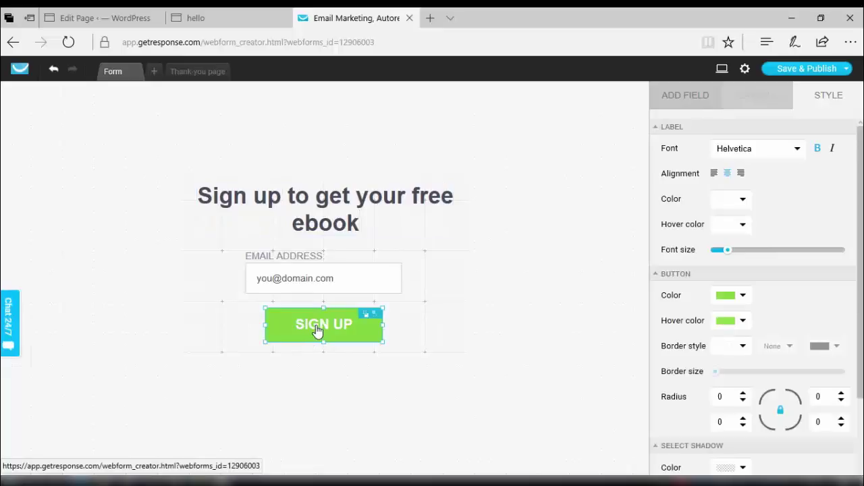
pyautogui.click(326, 322)
pyautogui.hotkey('shift', 'Right')
pyautogui.hotkey('shift', 'Right')
pyautogui.hotkey('shift', 'Right')
pyautogui.hotkey('shift', 'Right')
pyautogui.hotkey('shift', 'Right')
pyautogui.hotkey('shift', 'Right')
pyautogui.hotkey('shift', 'Right')
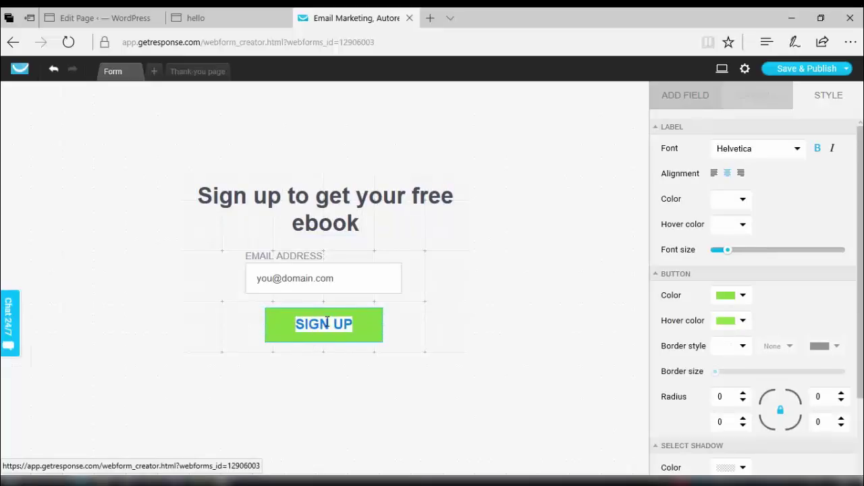
pyautogui.write('Yes ')
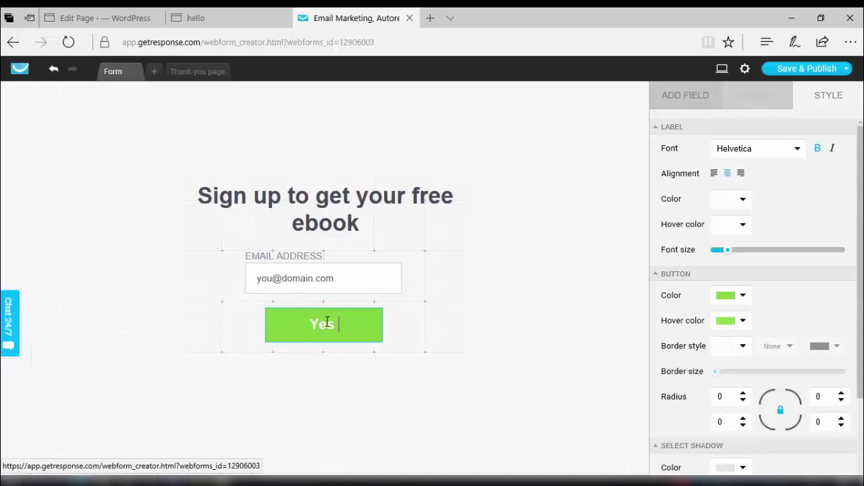
pyautogui.write('Send Me')
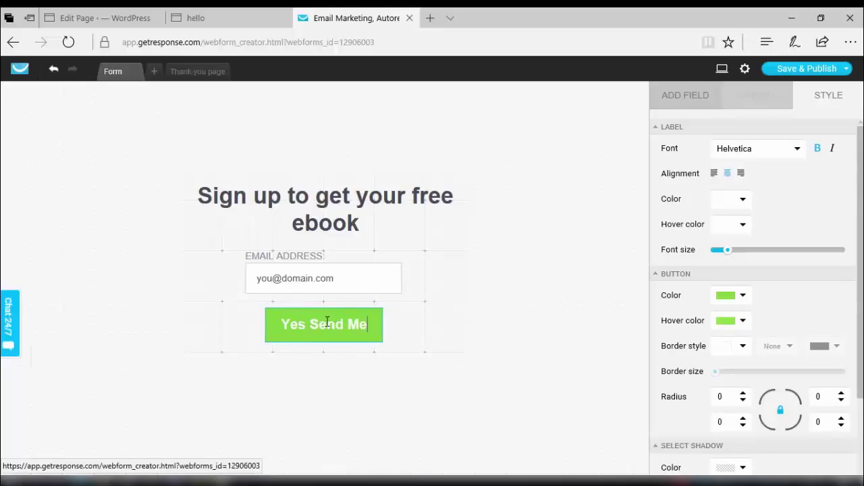
pyautogui.write(' the')
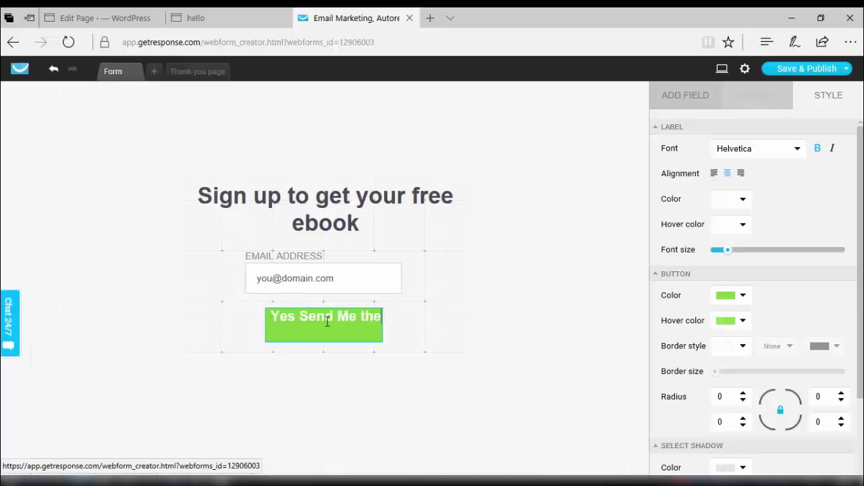
pyautogui.write(' Book')
pyautogui.click(392, 338)
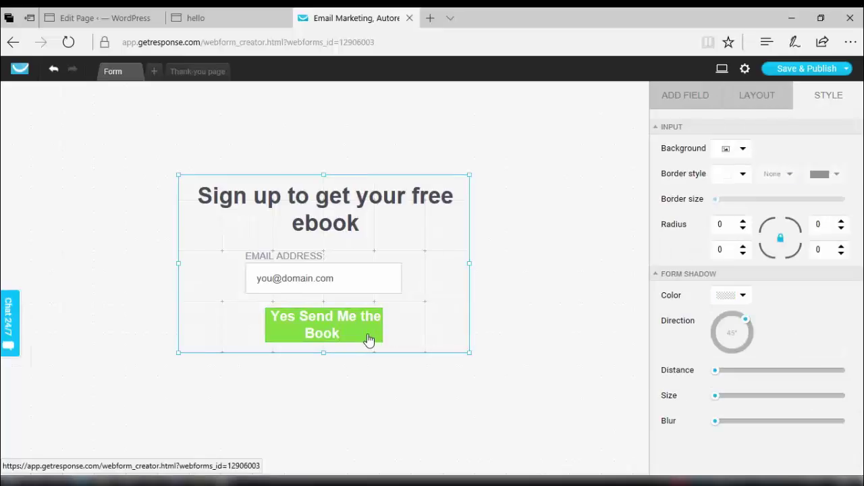
# Widen the green button so its new label fits on one line.
pyautogui.click(369, 337)
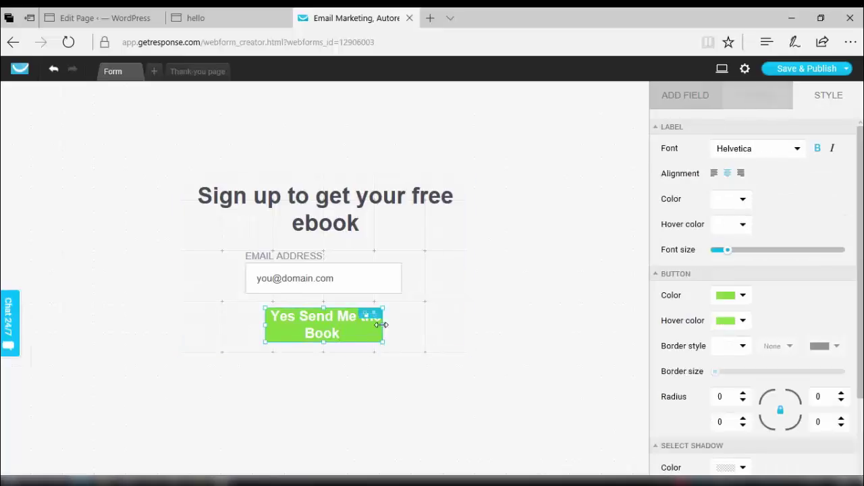
pyautogui.moveTo(383, 324); pyautogui.dragTo(411, 325)
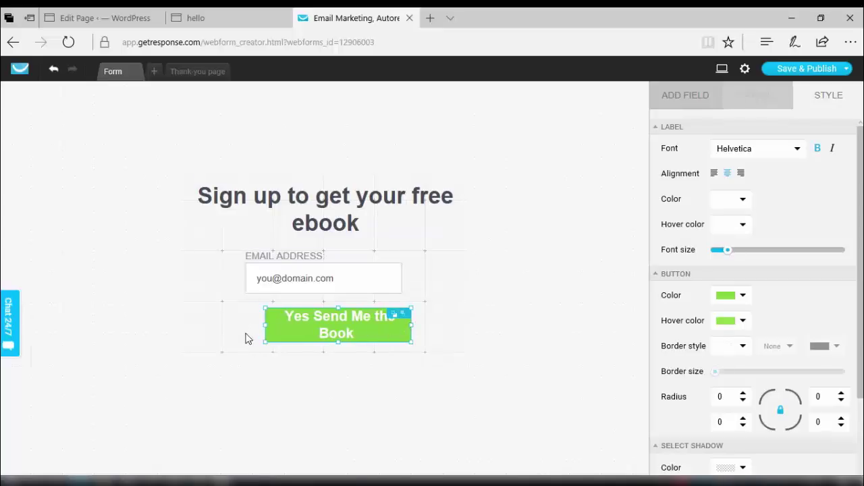
pyautogui.moveTo(265, 324); pyautogui.dragTo(247, 325)
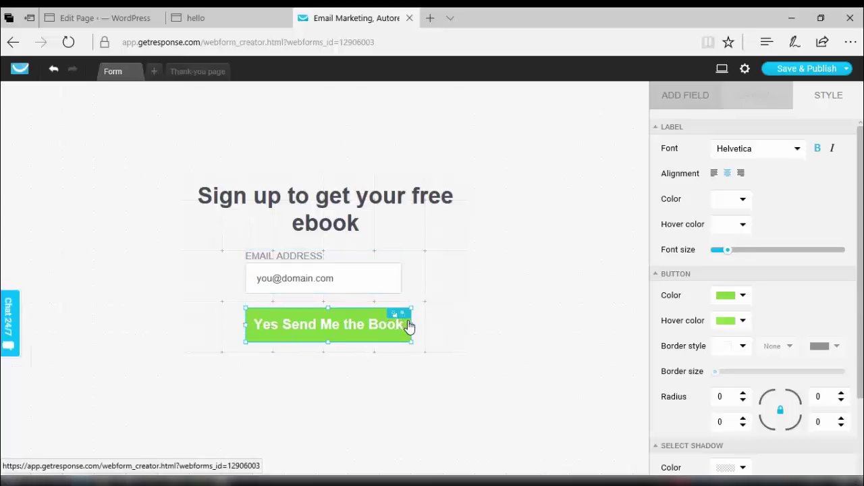
pyautogui.moveTo(410, 324); pyautogui.dragTo(403, 325)
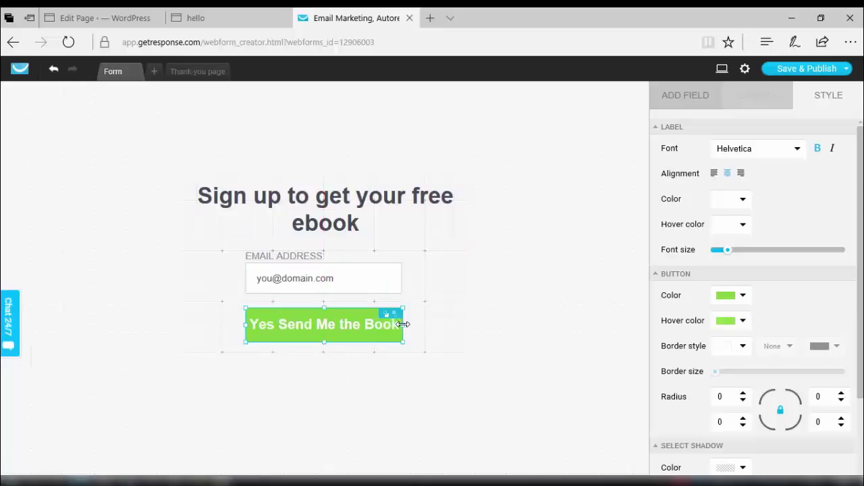
pyautogui.click(432, 331)
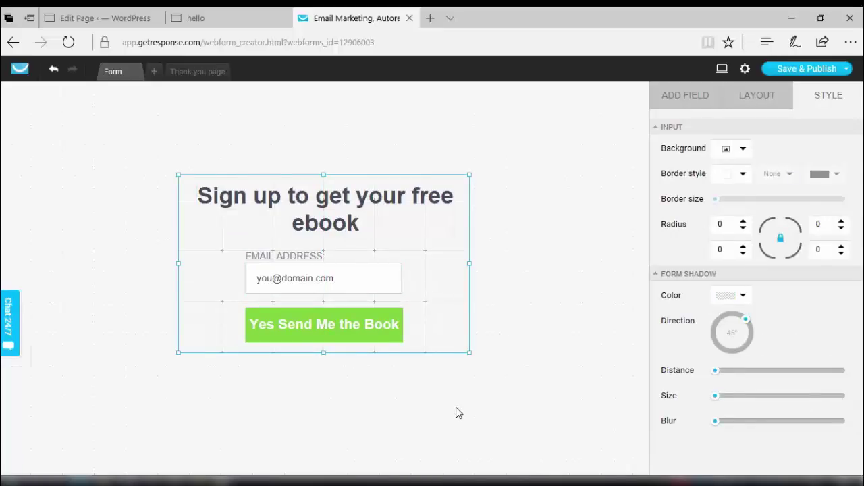
# Widen the heading box to the left and right.
pyautogui.click(324, 218)
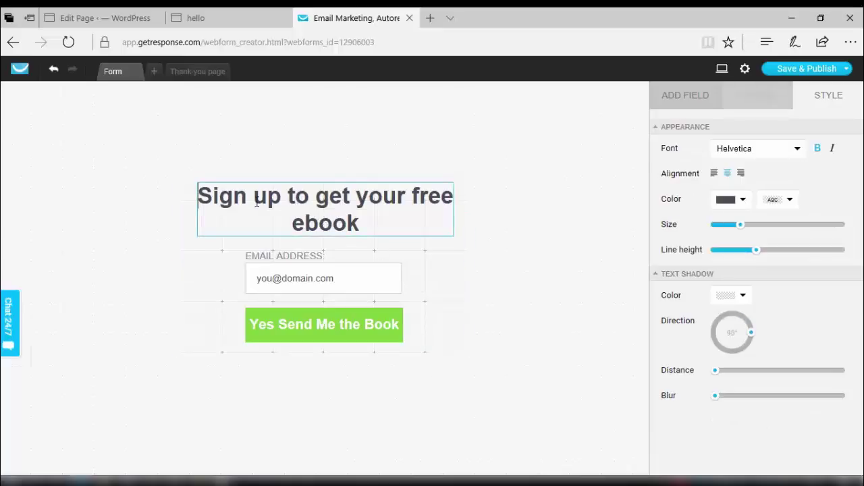
pyautogui.click(215, 260)
pyautogui.click(230, 222)
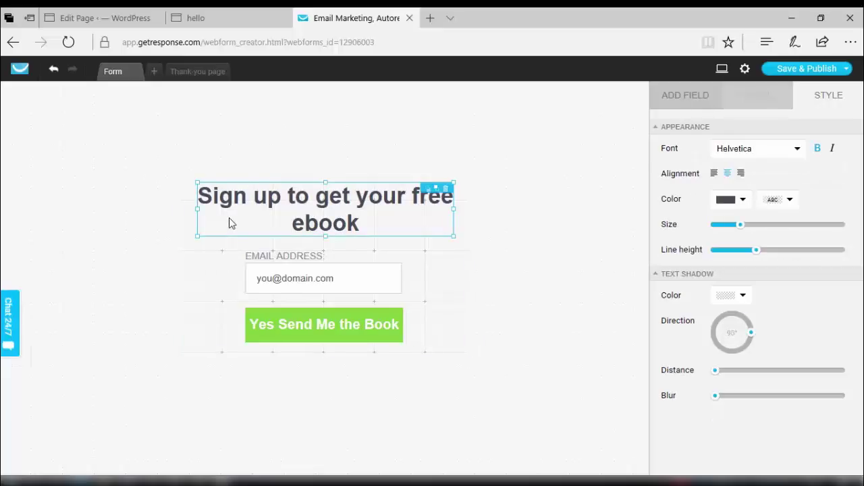
pyautogui.moveTo(198, 208); pyautogui.dragTo(178, 208)
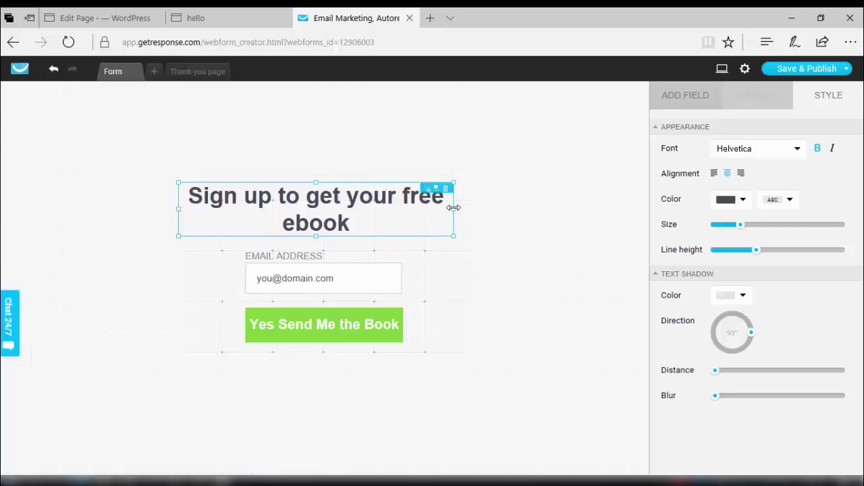
pyautogui.moveTo(453, 209); pyautogui.dragTo(468, 211)
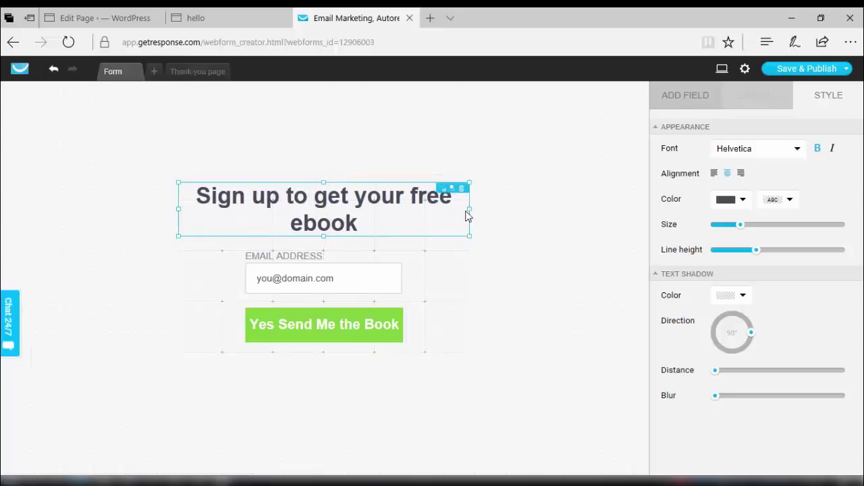
pyautogui.click(501, 249)
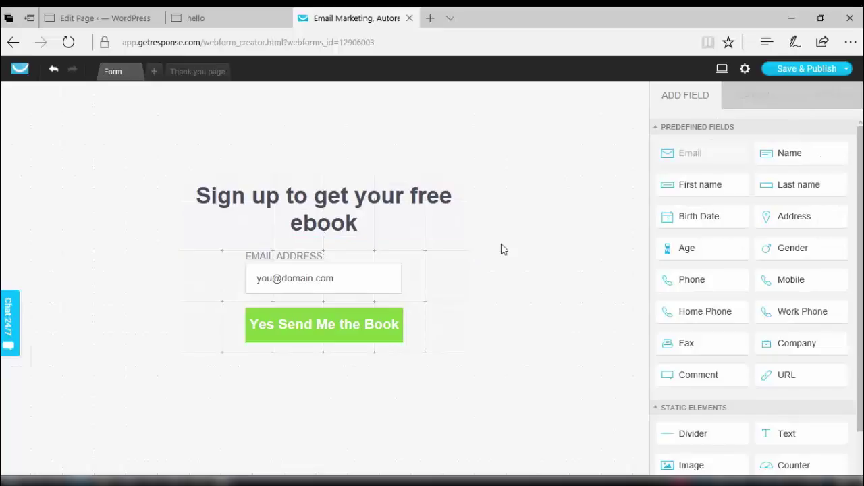
# Lower the heading's Size and Line height so it fits on one line.
pyautogui.click(345, 219)
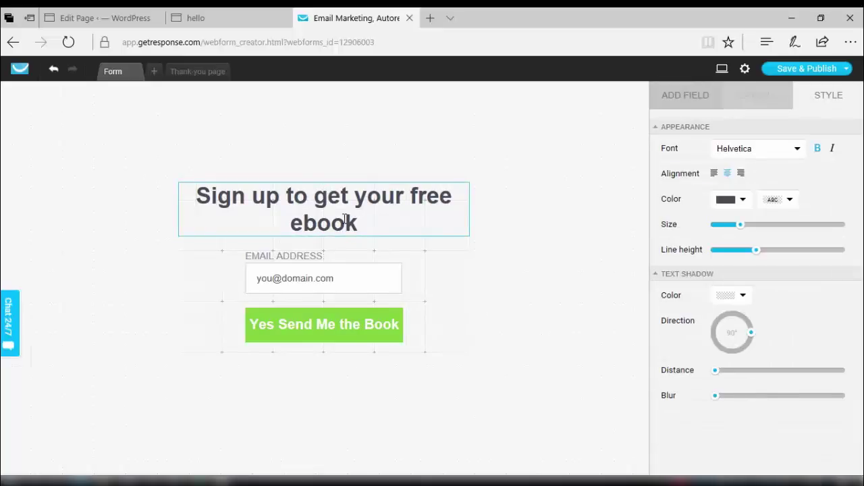
pyautogui.tripleClick(345, 219)
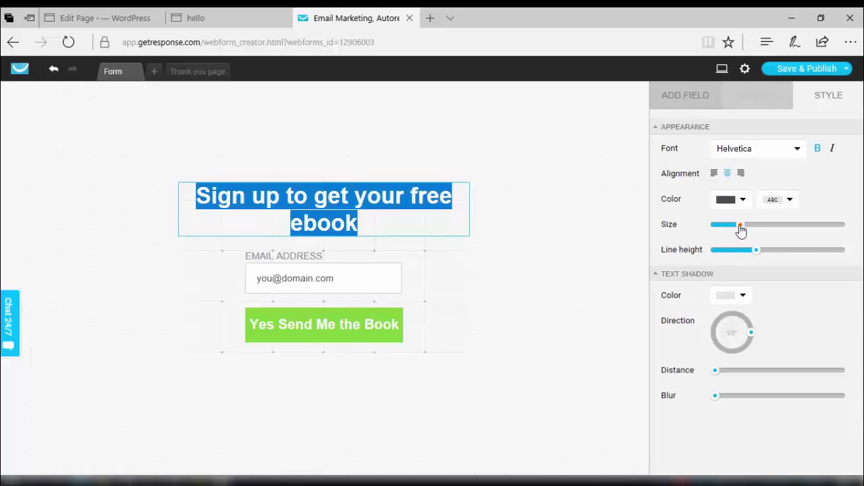
pyautogui.moveTo(739, 226); pyautogui.dragTo(735, 226)
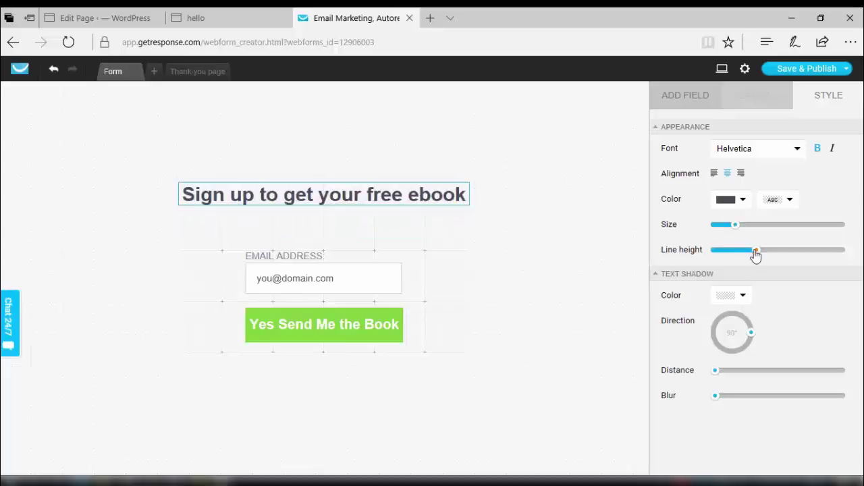
pyautogui.moveTo(755, 253); pyautogui.dragTo(752, 250)
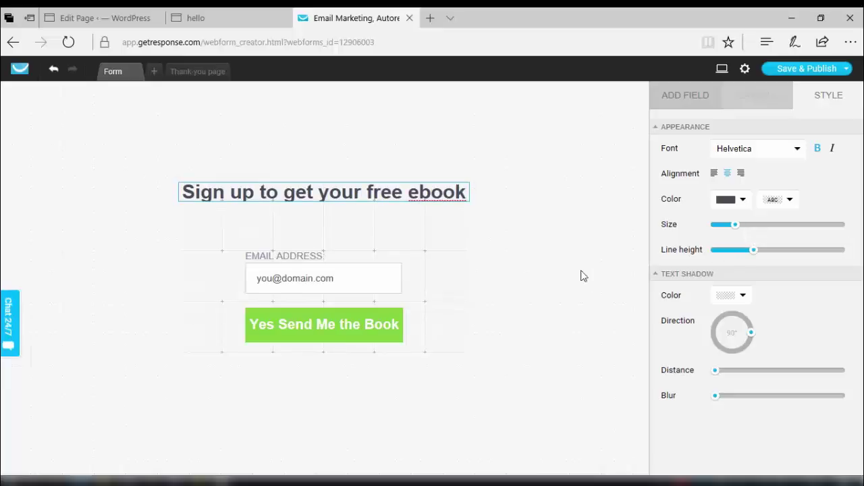
pyautogui.click(571, 272)
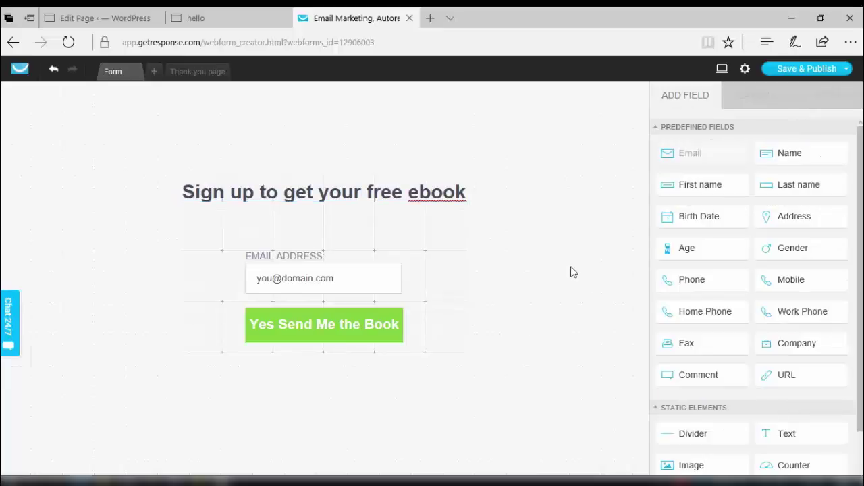
# Shorten the form from the top to 460×242px.
pyautogui.click(318, 191)
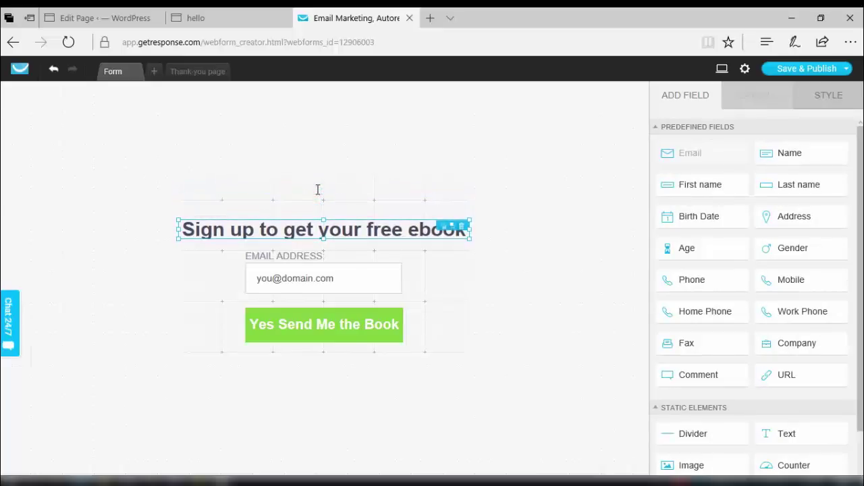
pyautogui.click(338, 205)
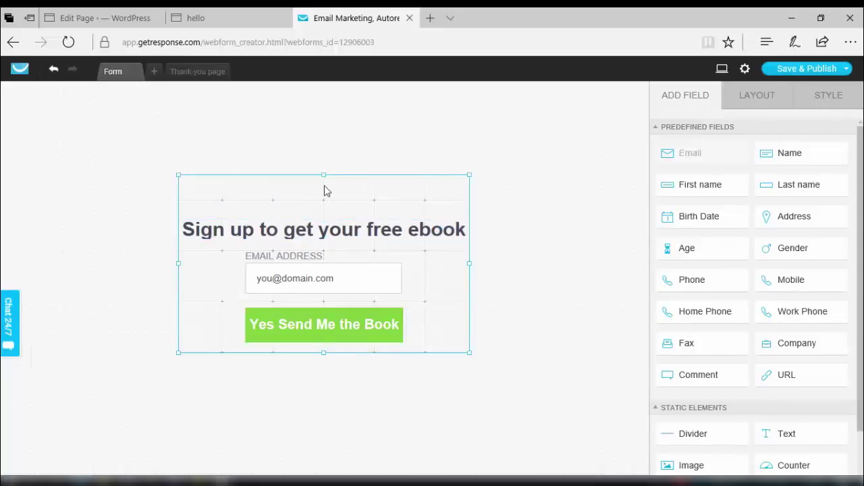
pyautogui.moveTo(323, 174); pyautogui.dragTo(322, 189)
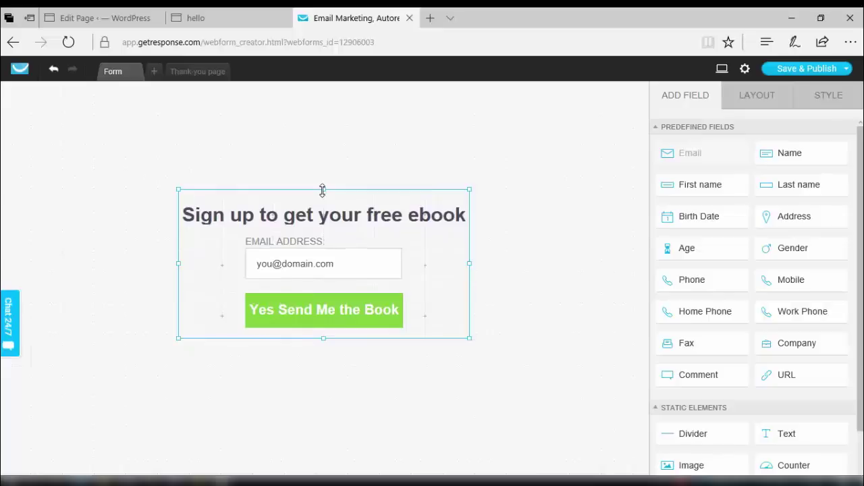
pyautogui.click(521, 357)
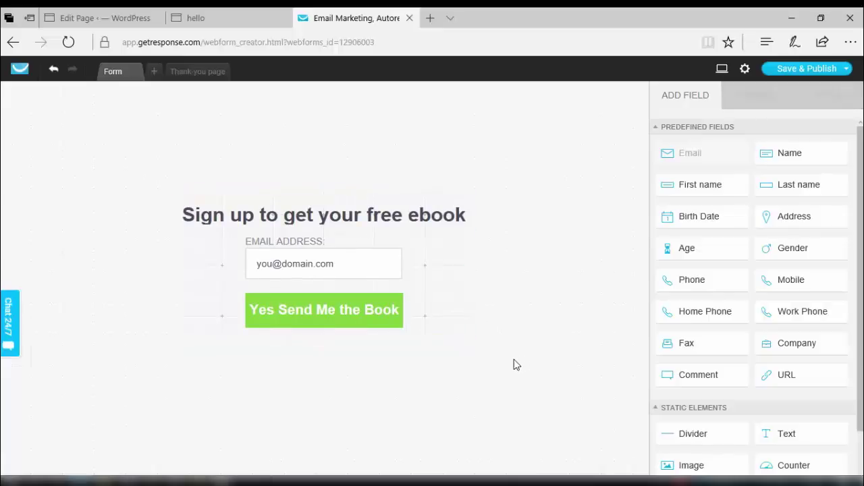
pyautogui.click(465, 325)
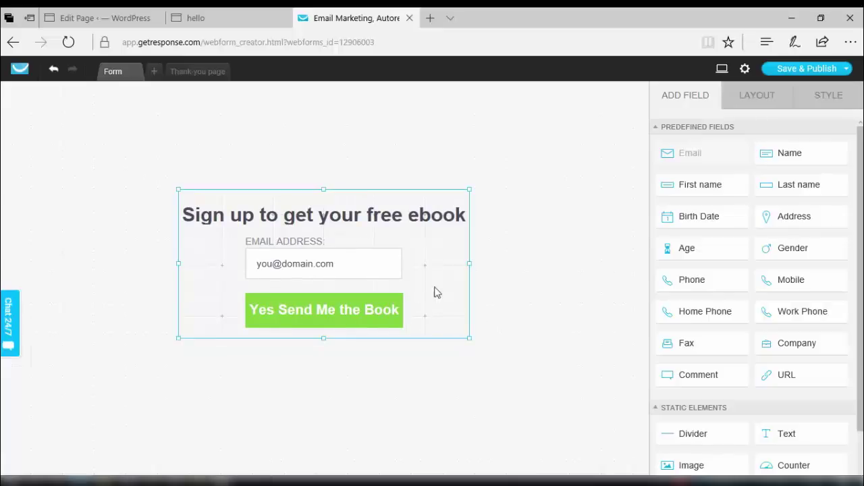
# In the form STYLE settings, raise the corner Radius to 2.
pyautogui.click(830, 98)
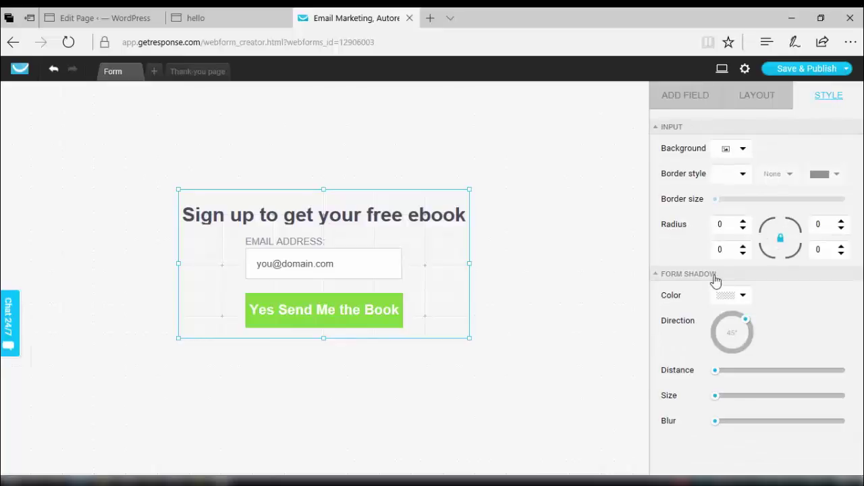
pyautogui.click(734, 251)
pyautogui.click(742, 221)
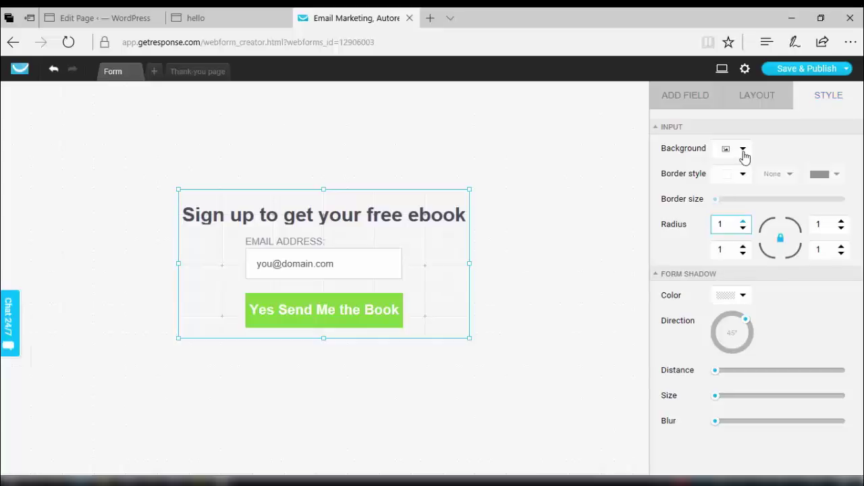
# Review the Background options, keeping the bg.jpg image as the form background.
pyautogui.click(743, 151)
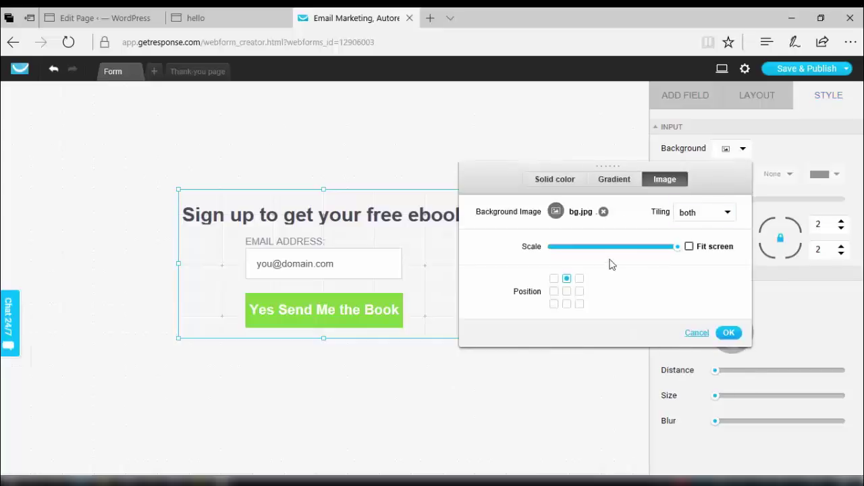
pyautogui.click(553, 182)
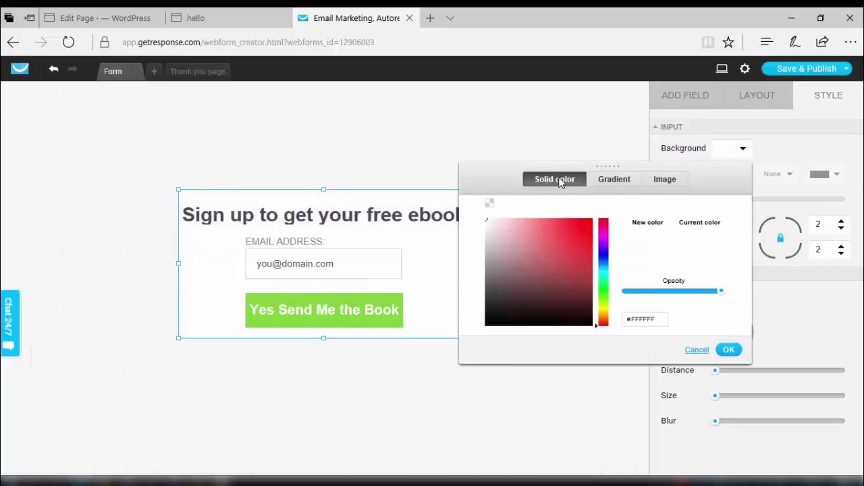
pyautogui.click(605, 183)
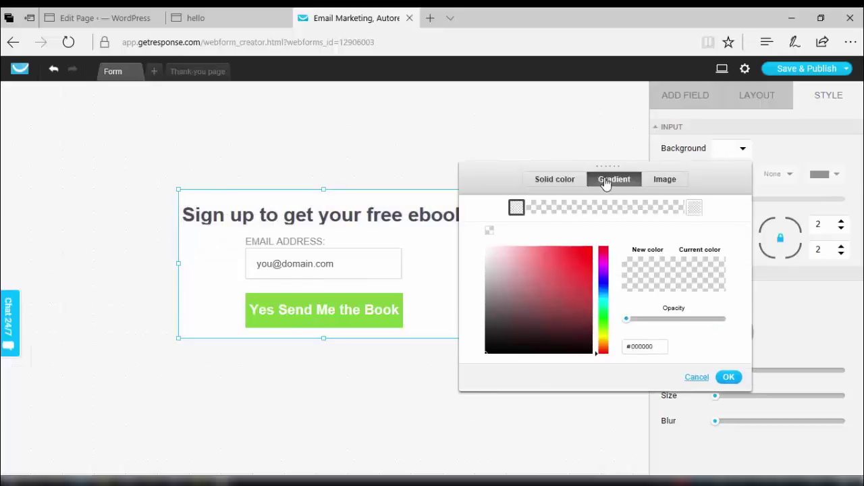
pyautogui.click(664, 180)
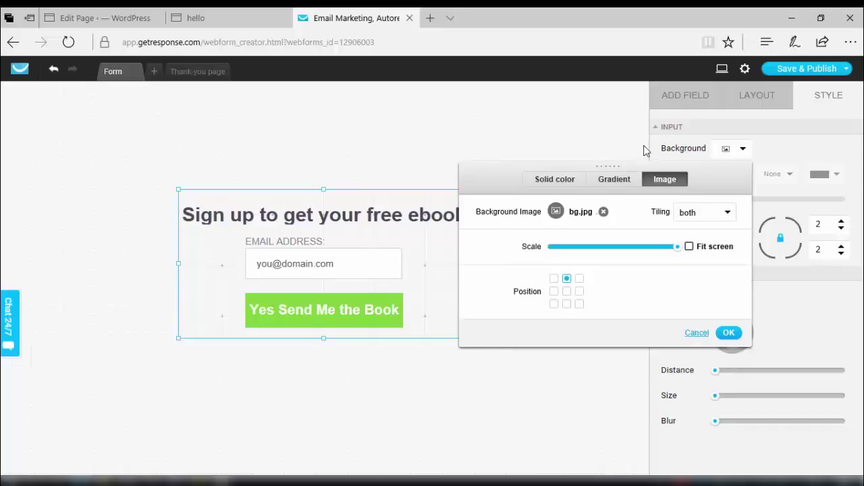
pyautogui.click(646, 149)
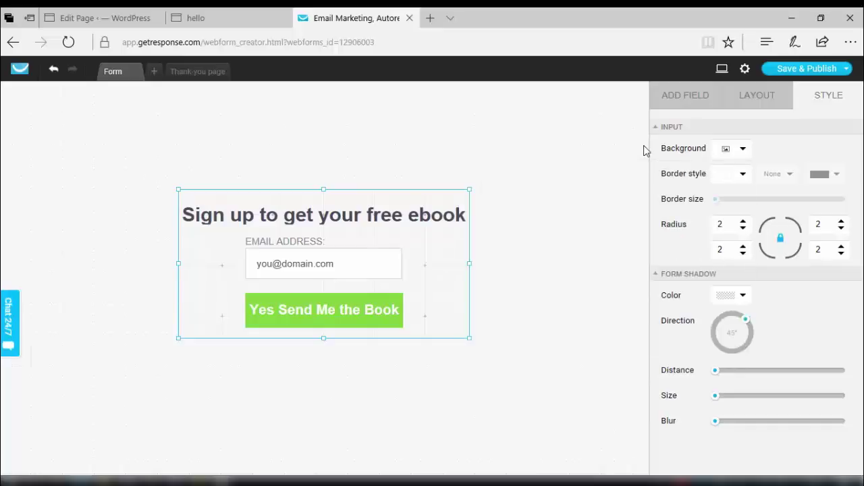
# Give the form a full-box thick black border and raise its corner radius.
pyautogui.click(743, 174)
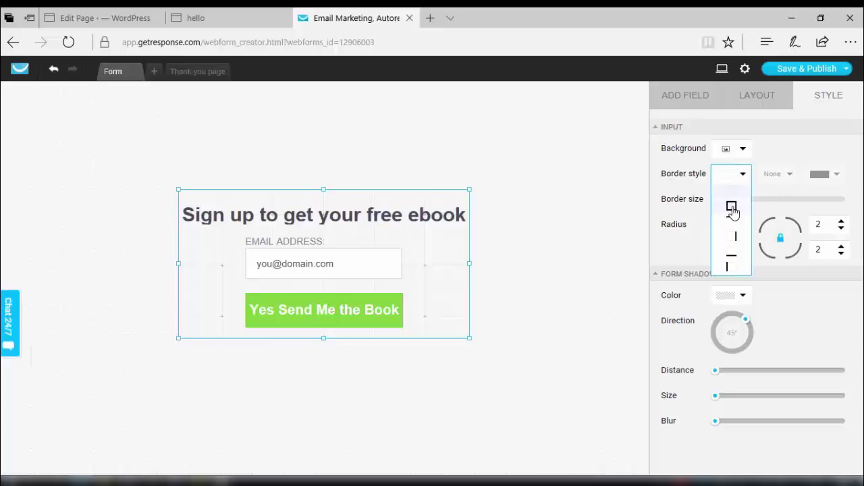
pyautogui.click(732, 208)
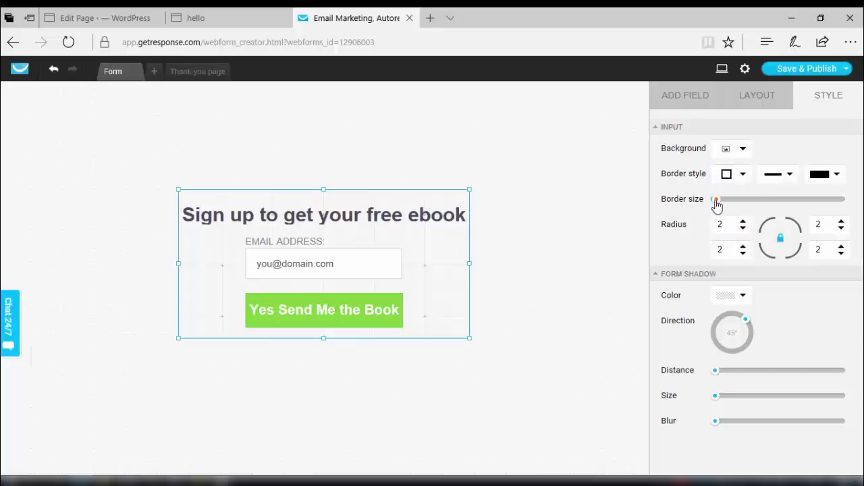
pyautogui.moveTo(723, 199)
pyautogui.moveTo(723, 199); pyautogui.dragTo(723, 199)
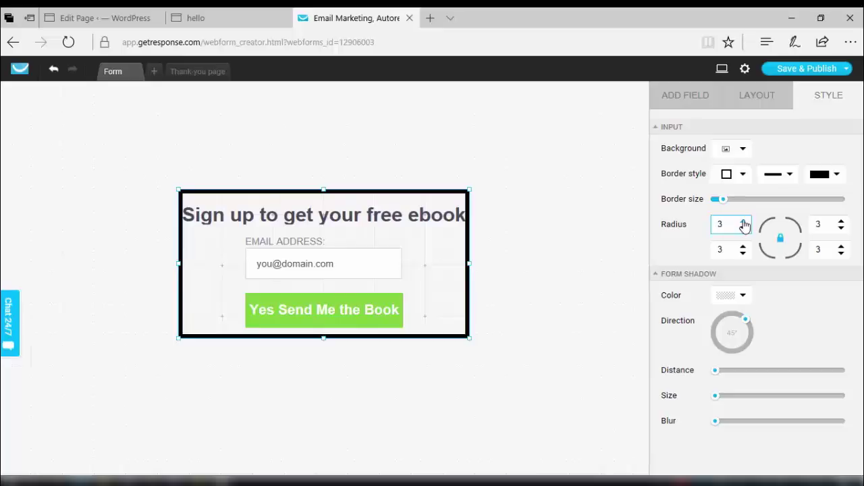
pyautogui.click(743, 222)
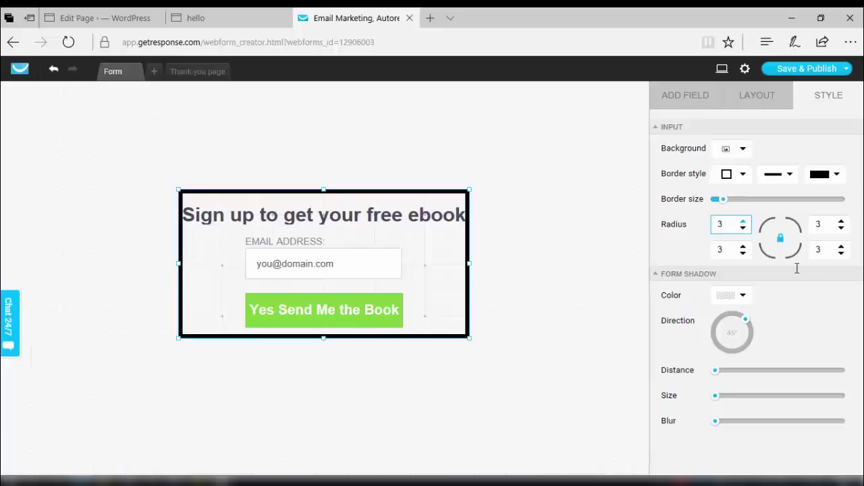
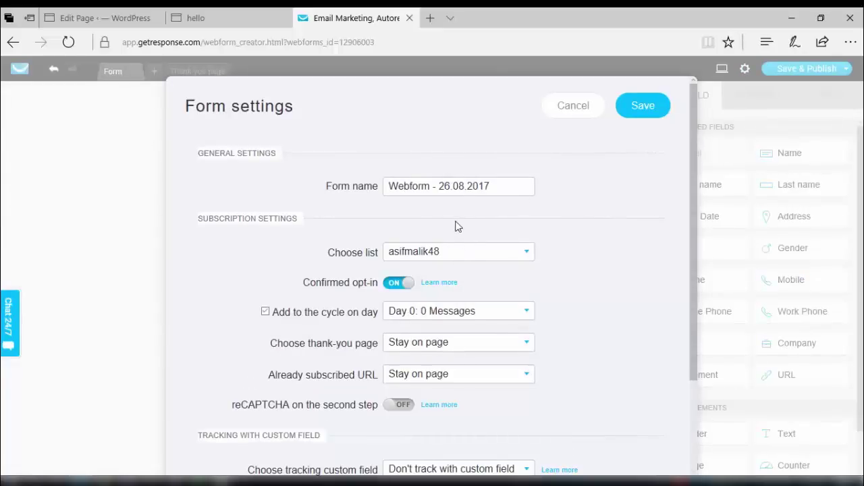
# Rename the webform to 'New Demo Form', keeping the current contact list and Day 0 cycle.
pyautogui.click(433, 191)
pyautogui.press('BackSpace')
pyautogui.press('BackSpace')
pyautogui.press('BackSpace')
pyautogui.press('BackSpace')
pyautogui.press('BackSpace')
pyautogui.press('BackSpace')
pyautogui.press('BackSpace')
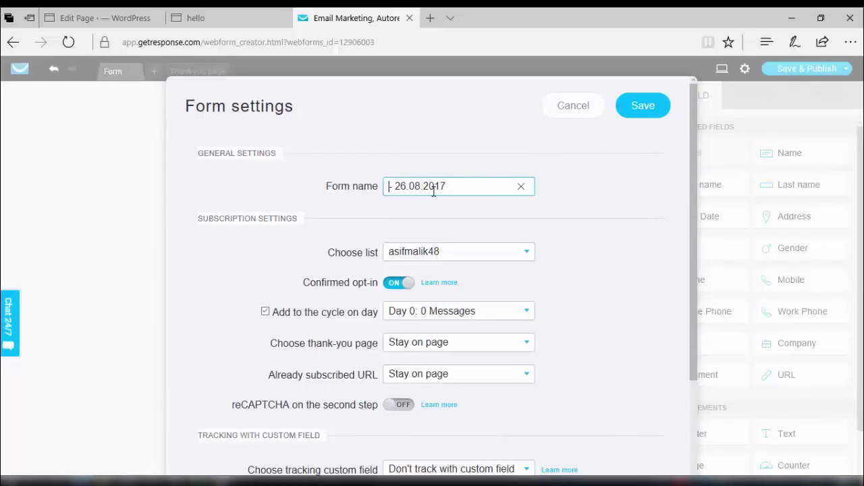
pyautogui.write('New')
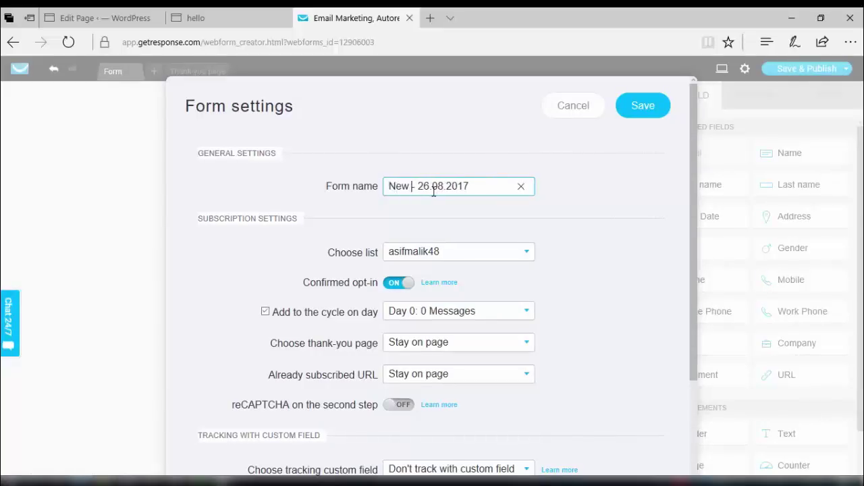
pyautogui.write(' Demo Form')
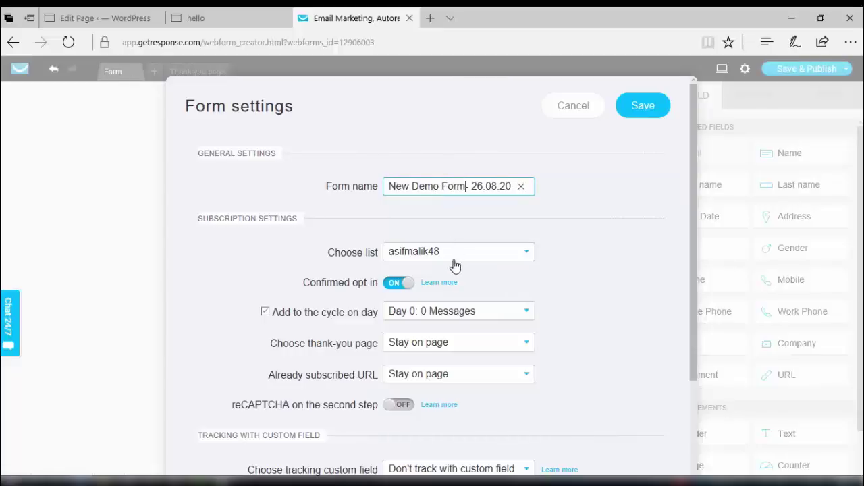
pyautogui.click(499, 253)
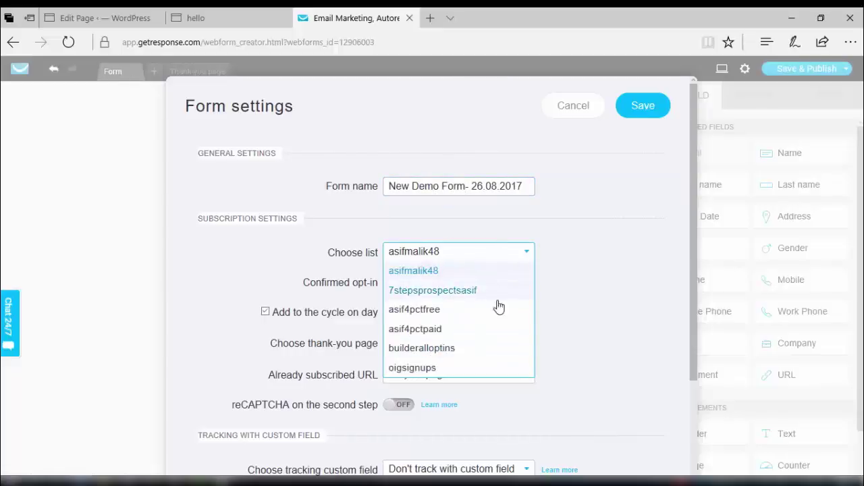
pyautogui.click(586, 293)
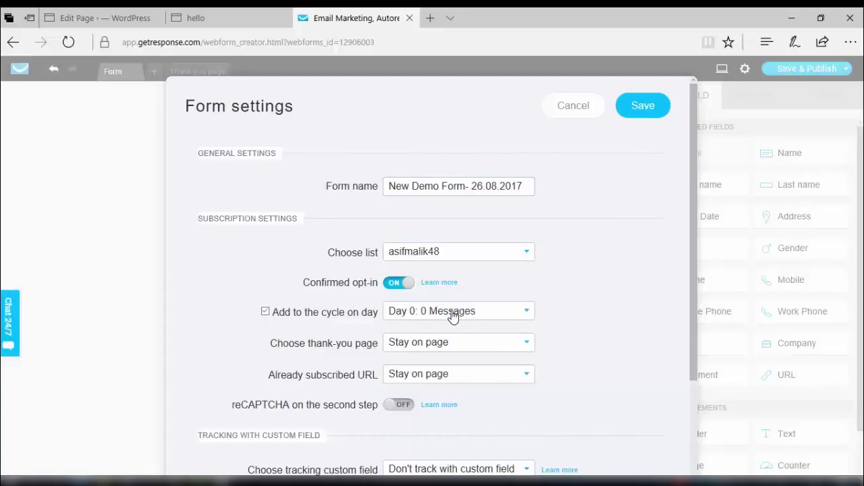
pyautogui.click(524, 311)
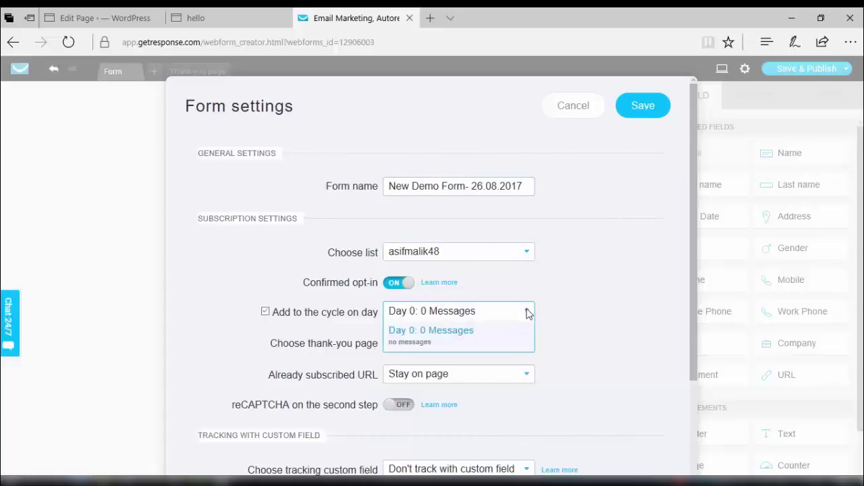
pyautogui.click(567, 316)
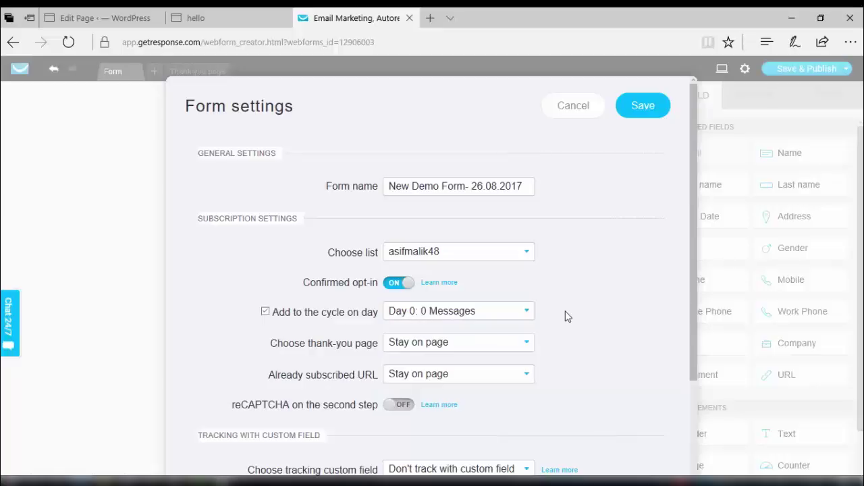
pyautogui.click(474, 349)
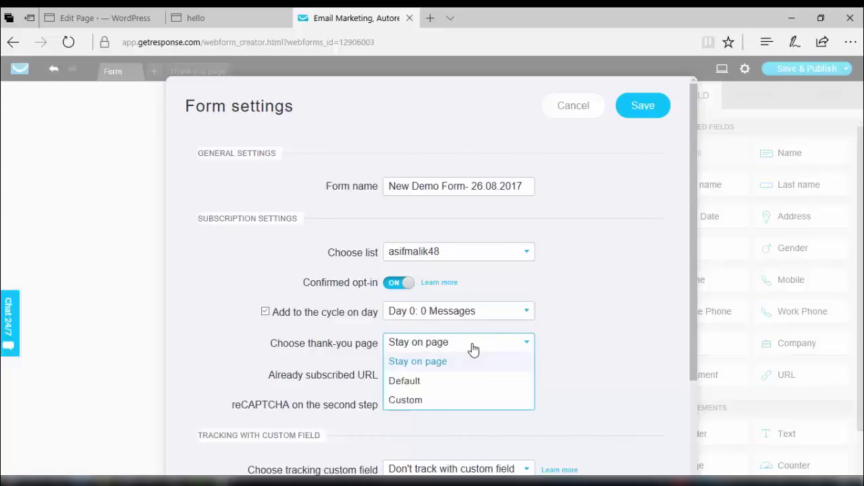
pyautogui.click(407, 400)
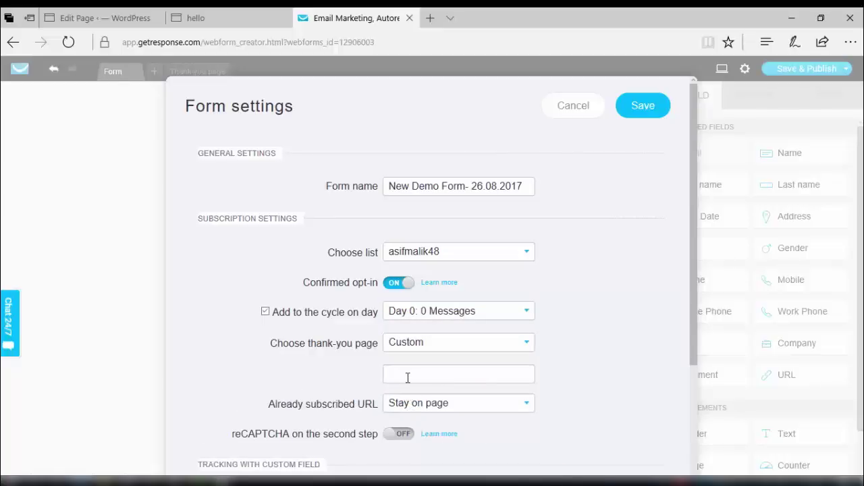
pyautogui.write('http')
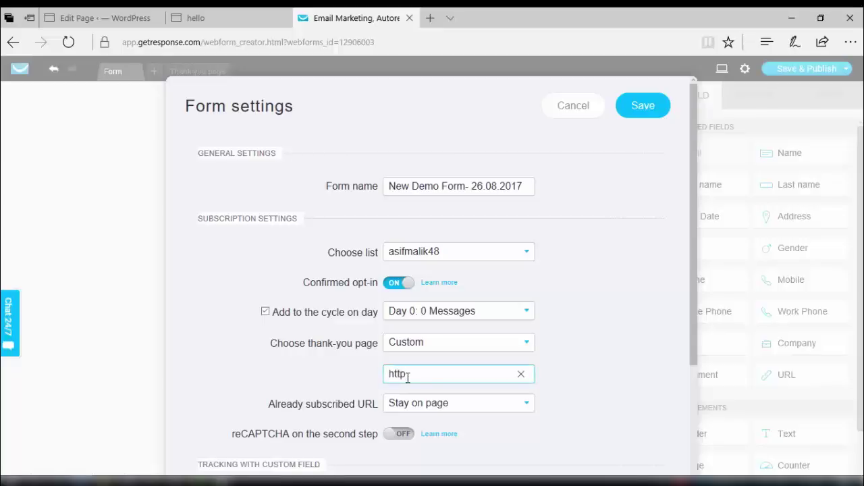
pyautogui.write('://onlineincomeguid')
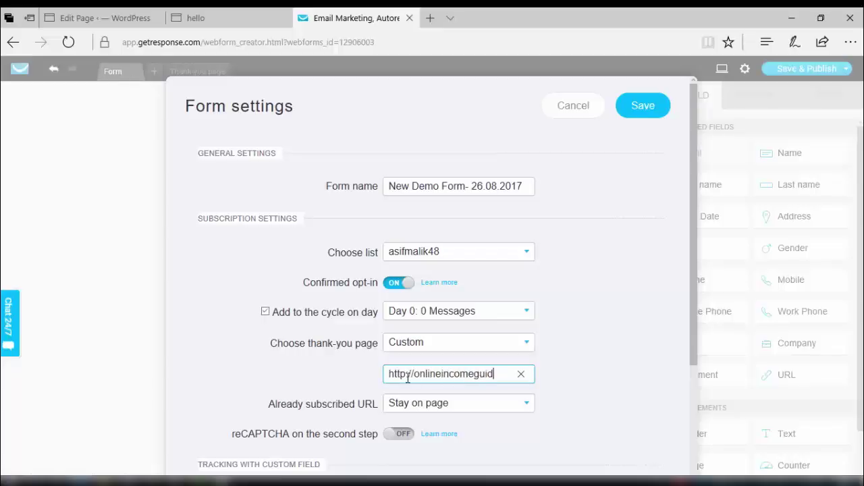
pyautogui.write('es.com')
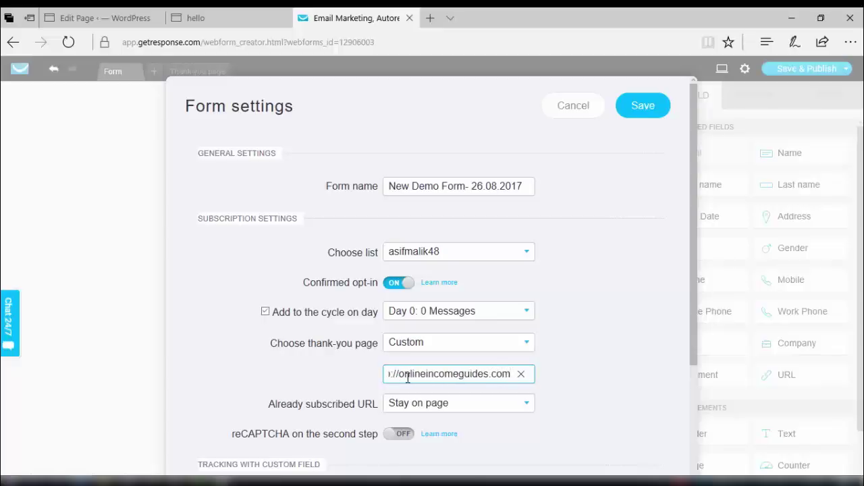
pyautogui.click(468, 404)
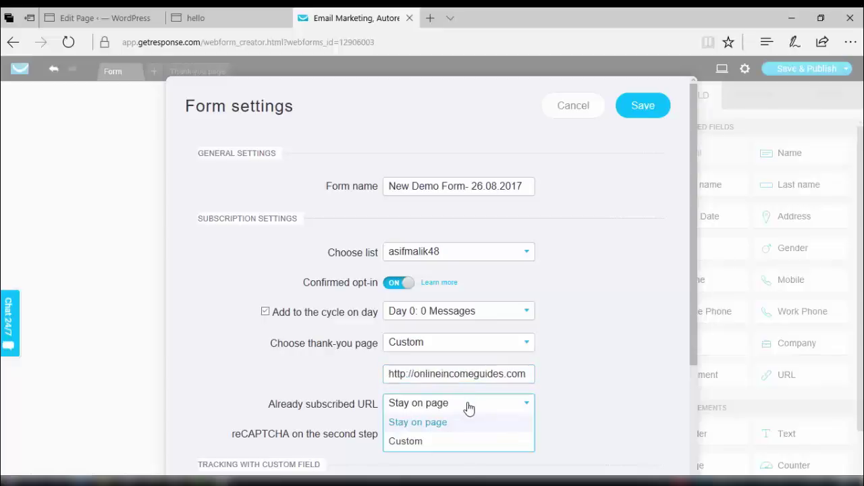
pyautogui.click(553, 411)
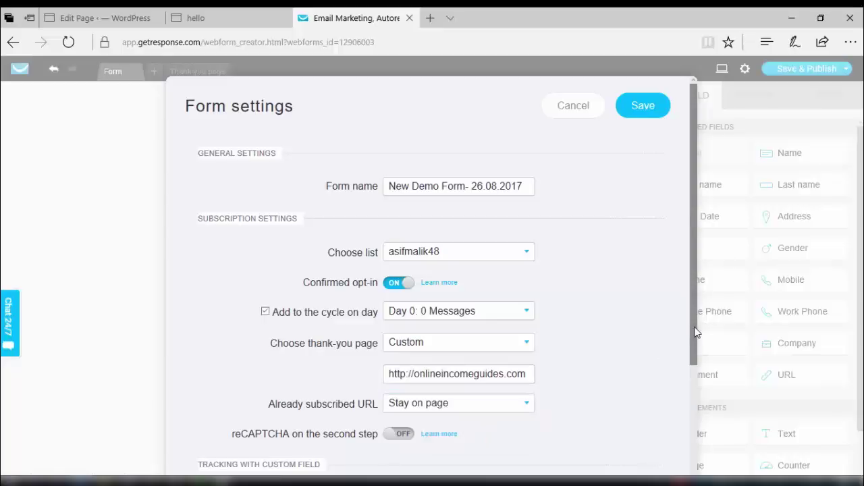
pyautogui.moveTo(696, 333); pyautogui.dragTo(677, 299)
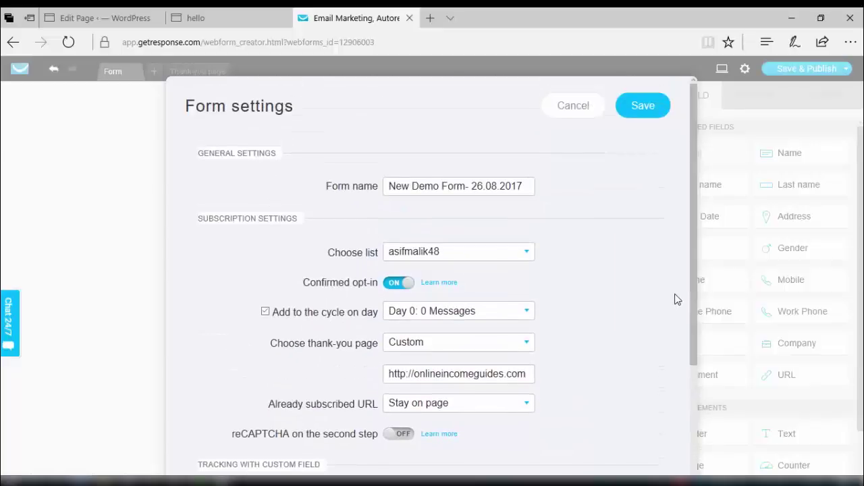
pyautogui.click(642, 108)
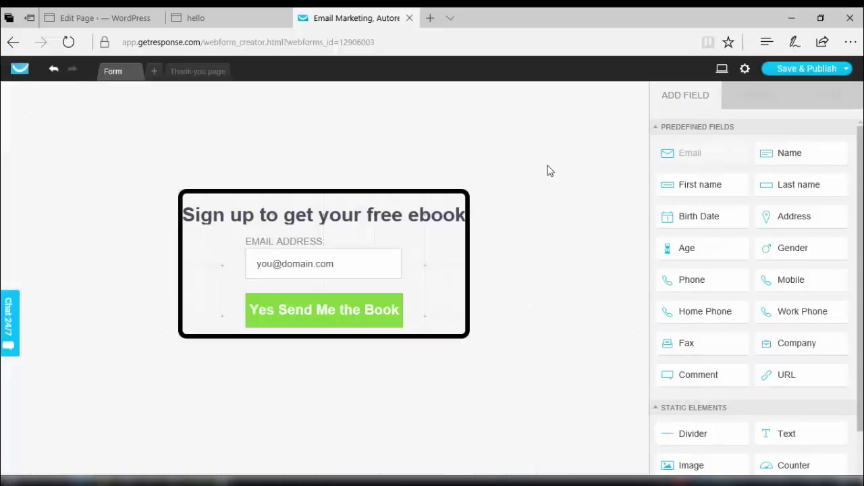
# Save & Publish the New Demo Form webform, then switch to the WordPress site tab.
pyautogui.click(803, 79)
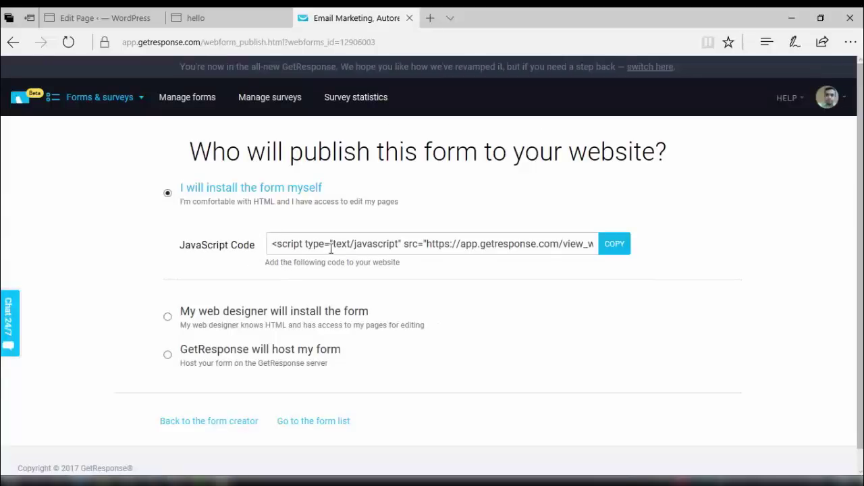
pyautogui.click(212, 24)
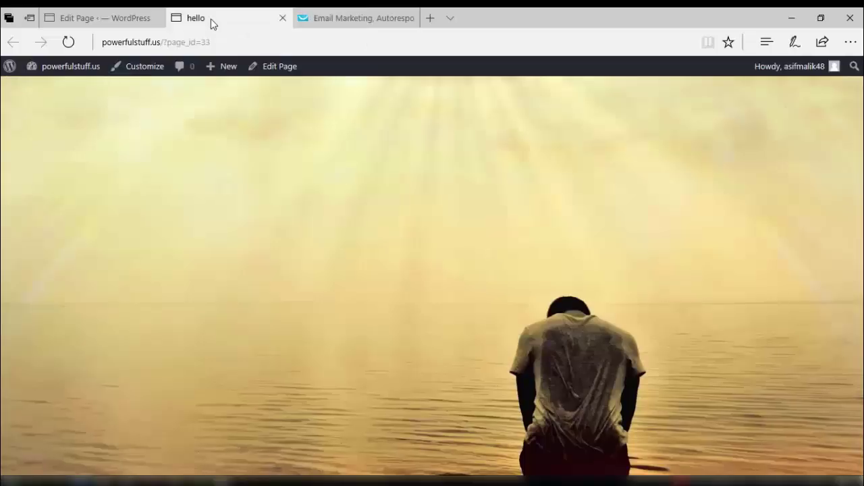
# Insert the New Demo Form GR Web Form shortcode into the hello page and update it.
pyautogui.click(98, 22)
pyautogui.click(497, 204)
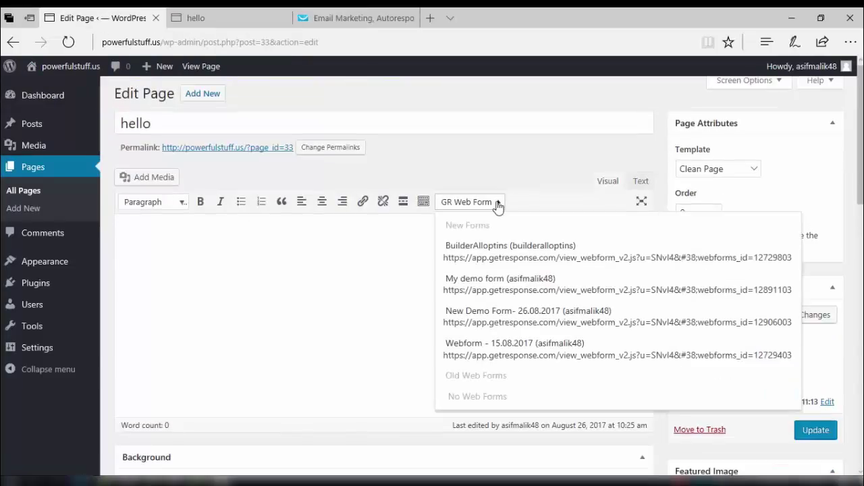
pyautogui.click(494, 322)
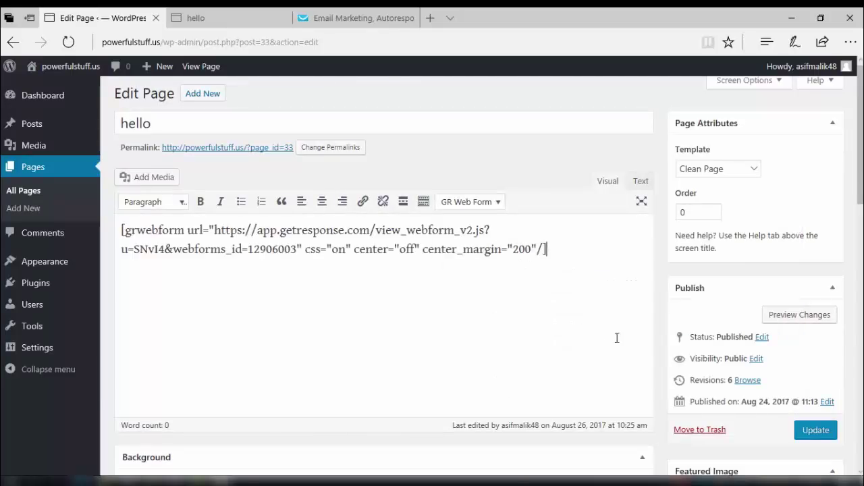
pyautogui.click(812, 430)
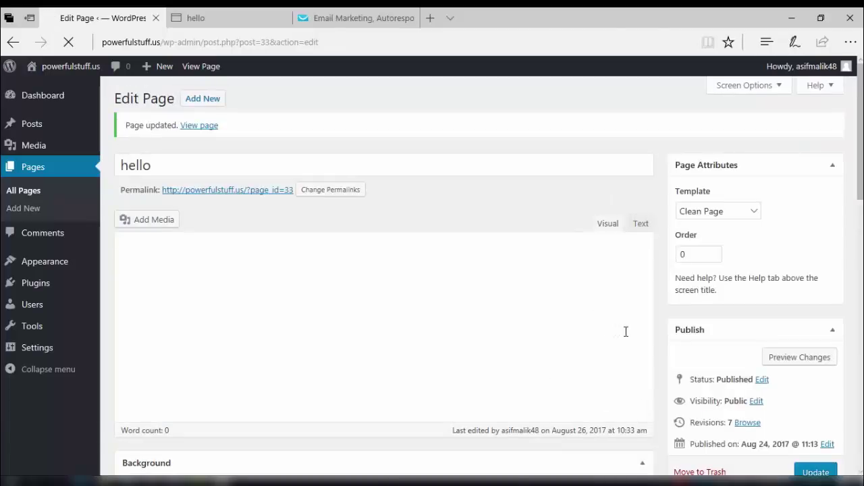
# Preview the hello page with its signup form, then go to the permalink settings from the editor.
pyautogui.click(792, 362)
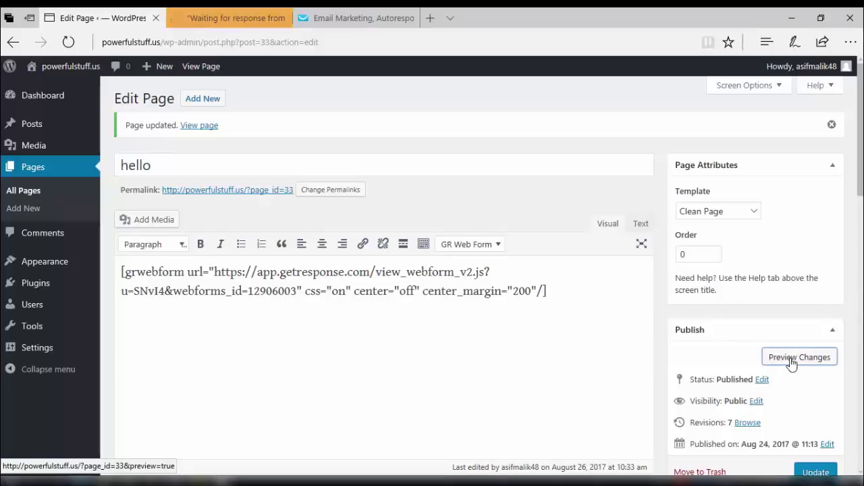
pyautogui.click(223, 15)
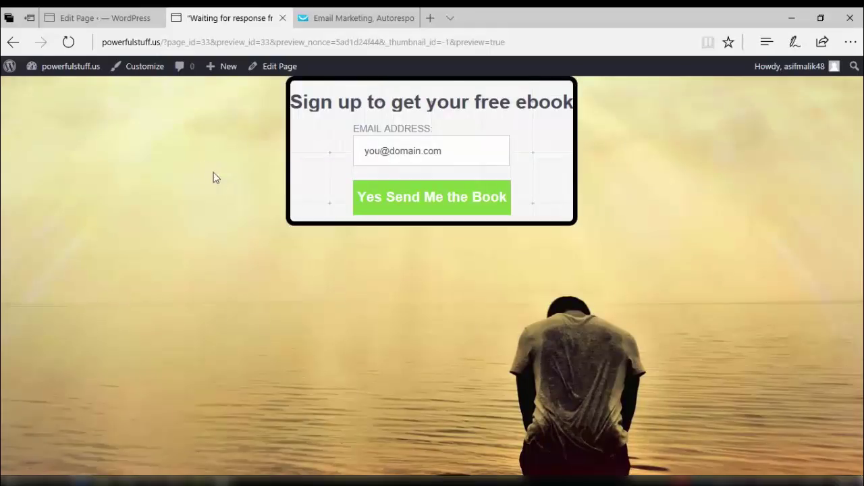
pyautogui.click(116, 17)
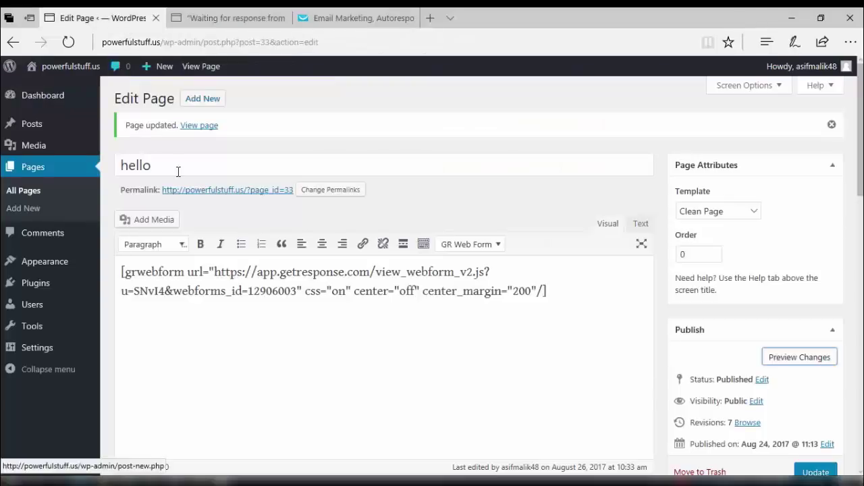
pyautogui.click(328, 190)
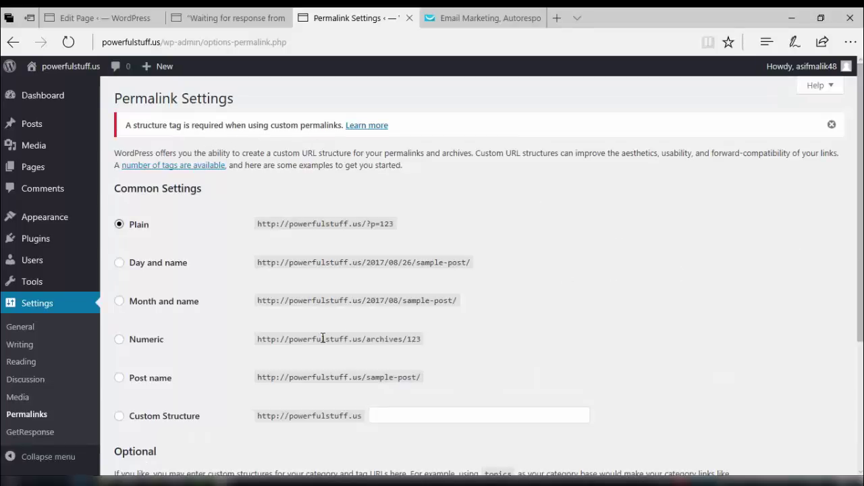
# Select the Post name permalink structure, save changes, and return to the Edit Page tab.
pyautogui.click(120, 380)
pyautogui.moveTo(857, 284); pyautogui.dragTo(860, 399)
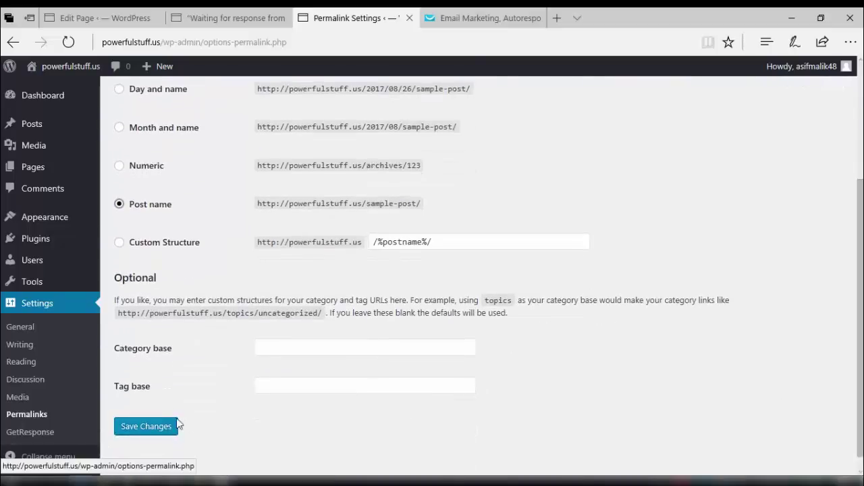
pyautogui.click(143, 427)
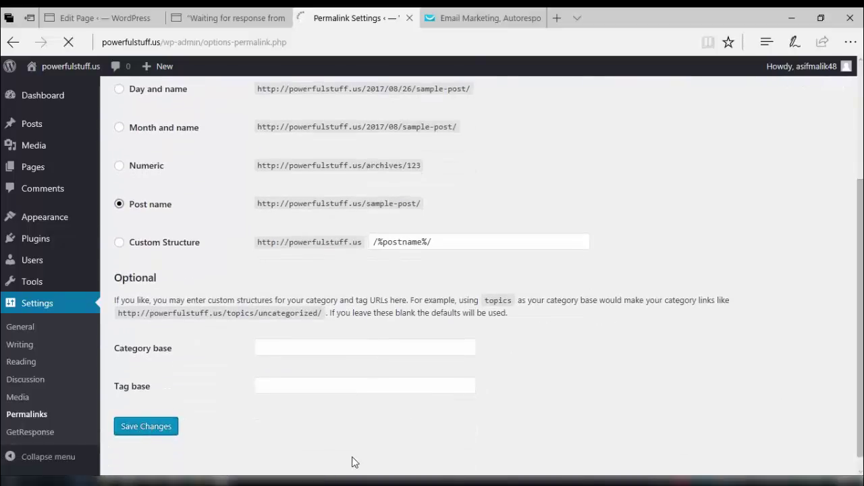
pyautogui.hotkey('ctrl', '1')
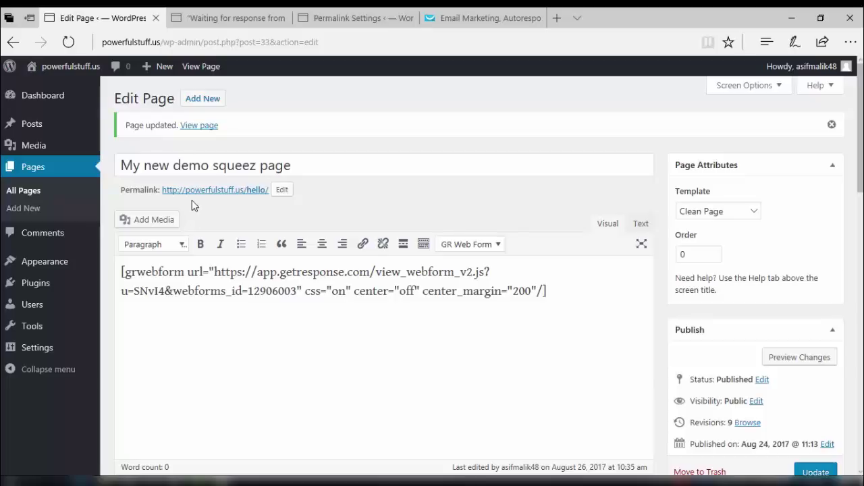
# Copy the hello page's permalink and load the live squeeze page in a new tab.
pyautogui.rightClick(216, 191)
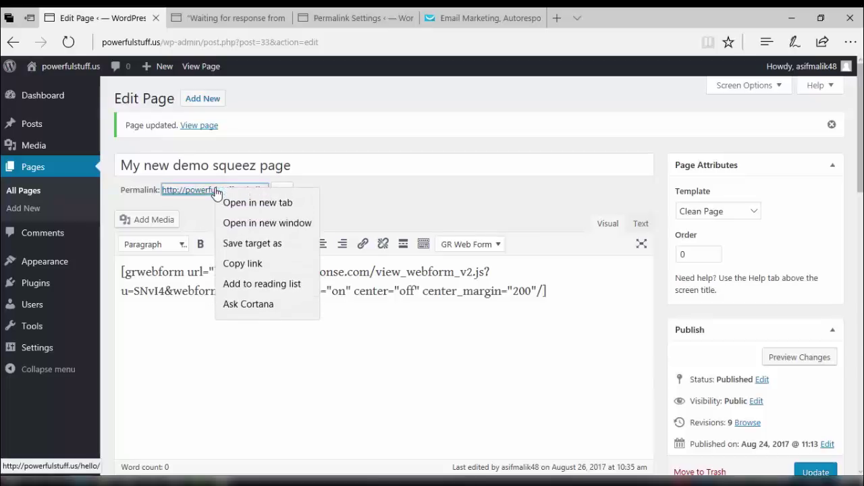
pyautogui.click(231, 264)
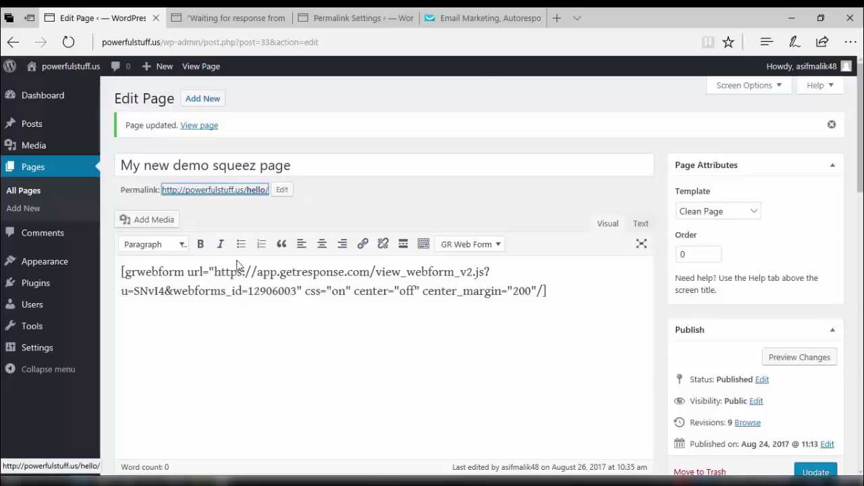
pyautogui.click(560, 20)
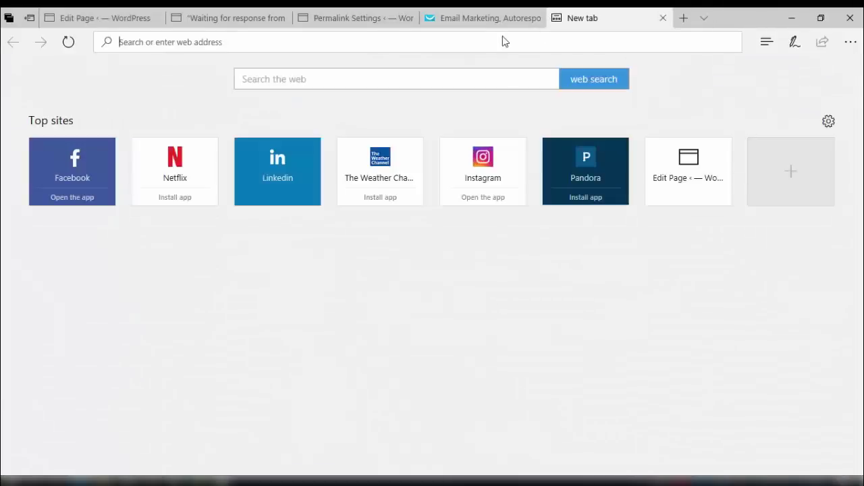
pyautogui.hotkey('ctrl', 'v')
pyautogui.press('Return')
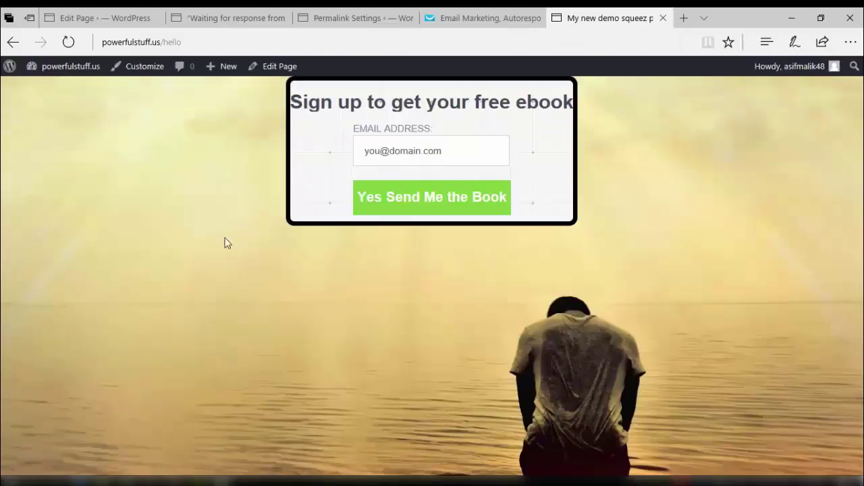
# Submit a test e-mail address in the signup form, which reports it's already subscribed.
pyautogui.click(449, 152)
pyautogui.click(415, 206)
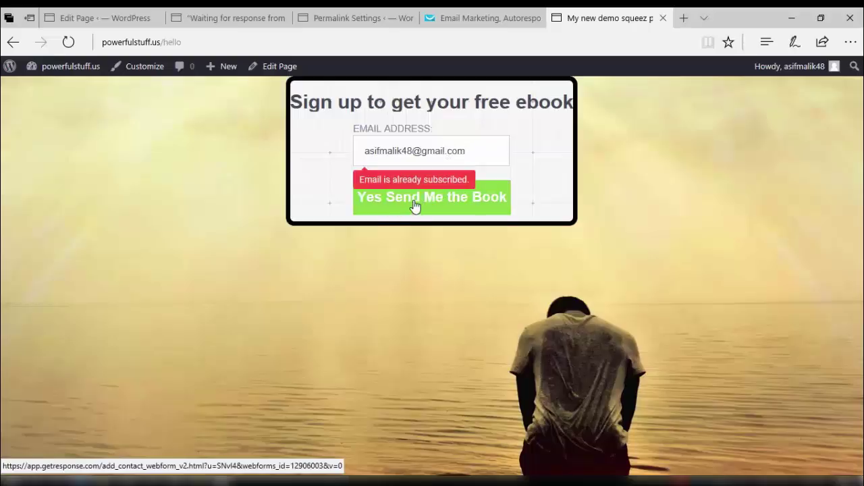
# Replace the e-mail's username with a different one and resubmit, reaching onlineincomeguides.com.
pyautogui.click(411, 150)
pyautogui.press('BackSpace')
pyautogui.press('BackSpace')
pyautogui.press('BackSpace')
pyautogui.press('BackSpace')
pyautogui.press('BackSpace')
pyautogui.press('BackSpace')
pyautogui.press('BackSpace')
pyautogui.press('BackSpace')
pyautogui.press('BackSpace')
pyautogui.press('BackSpace')
pyautogui.press('BackSpace')
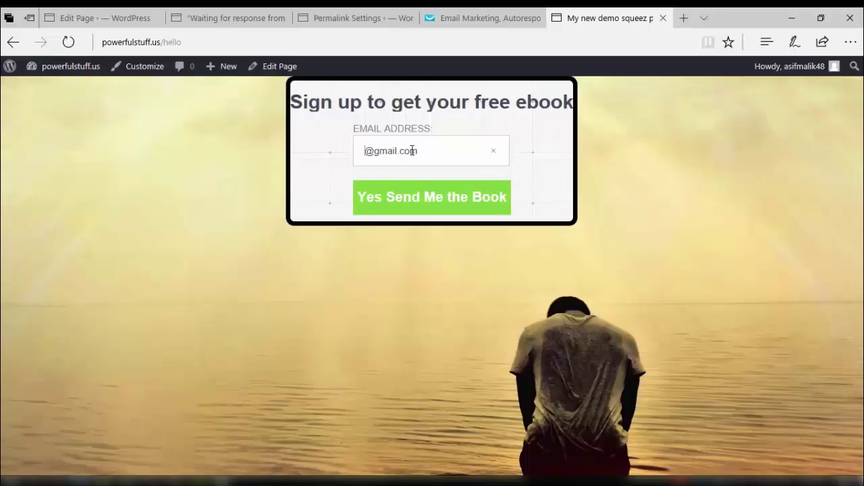
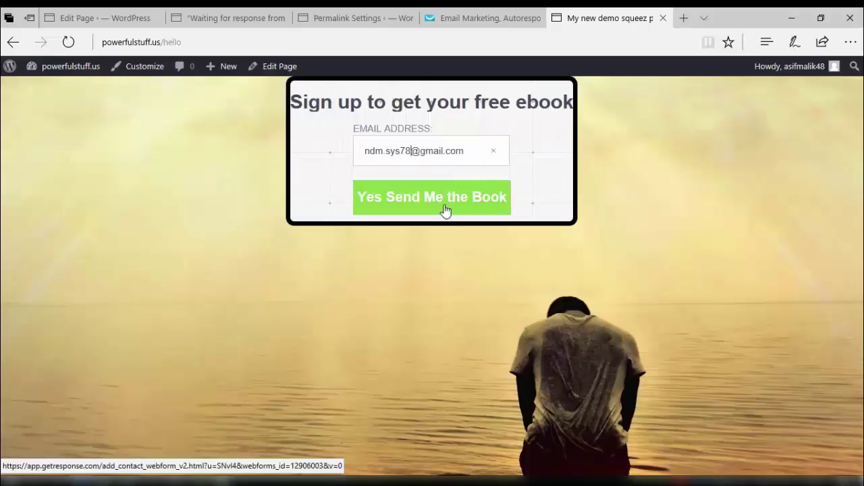
pyautogui.click(445, 211)
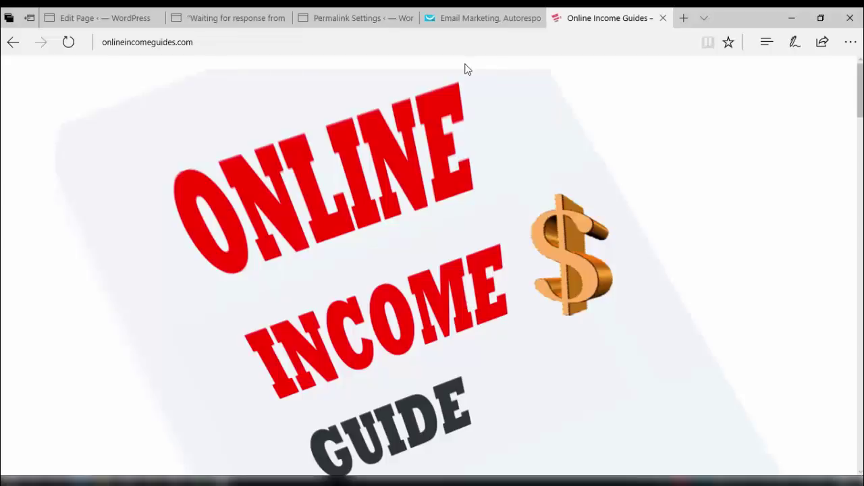
pyautogui.moveTo(470, 24)
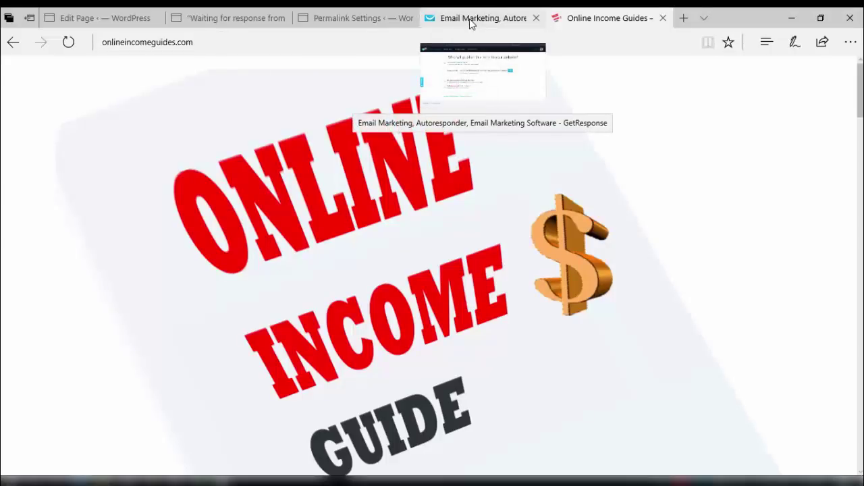
# Check the List stats on the GetResponse Dashboard, then return to the Online Income Guides tab.
pyautogui.click(471, 25)
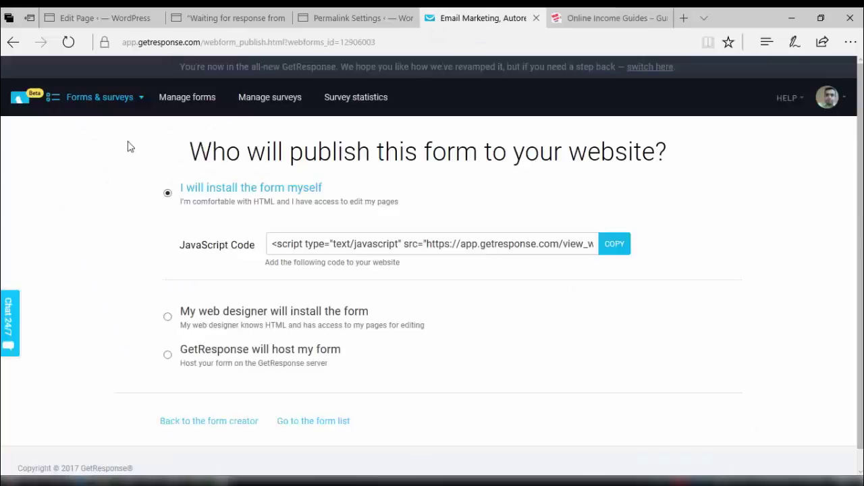
pyautogui.click(91, 99)
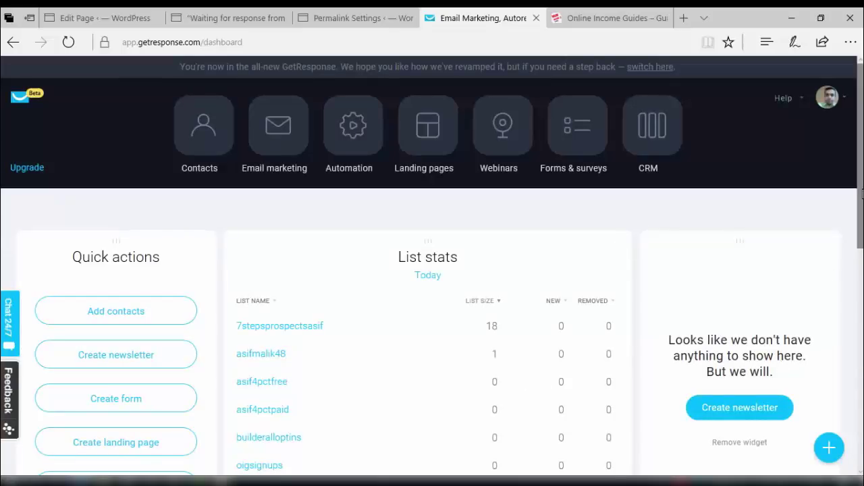
pyautogui.scroll(-2, 861, 202)
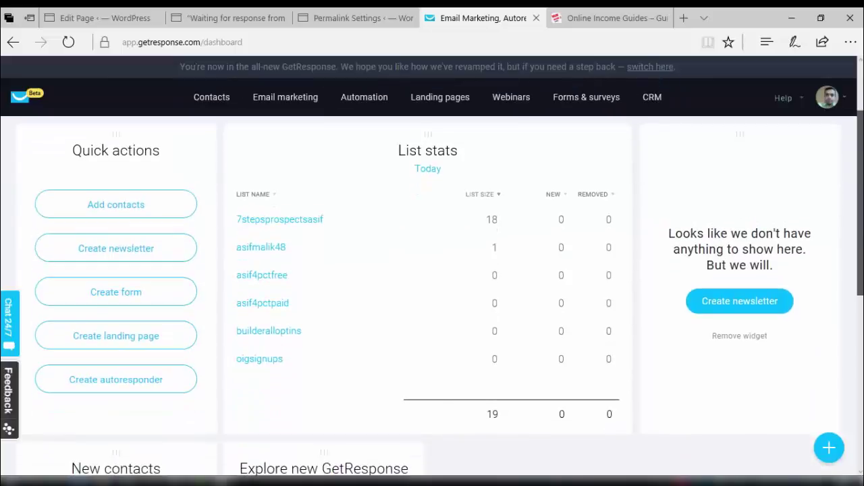
pyautogui.scroll(-1, 860, 224)
pyautogui.scroll(3, 860, 223)
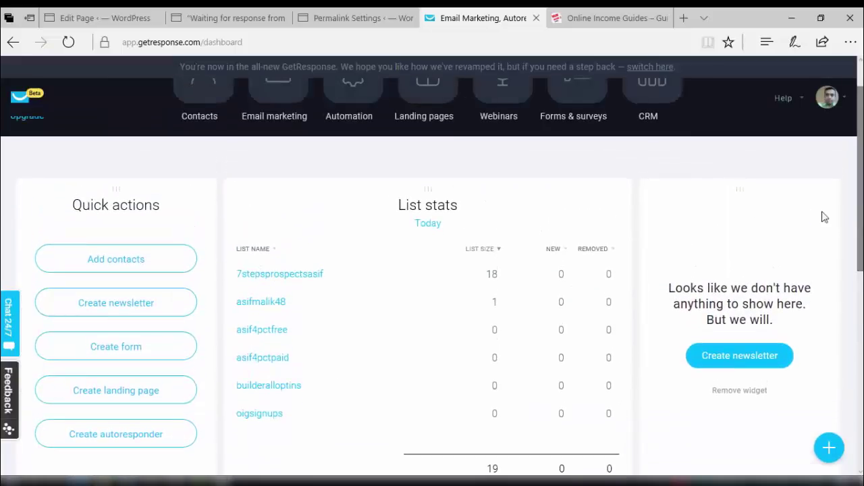
pyautogui.click(582, 22)
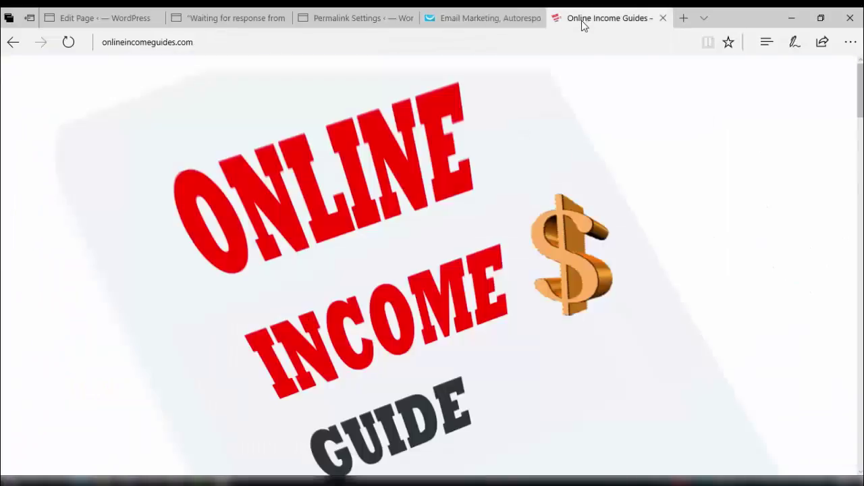
# Scroll the Online Income Guides page and minimize Microsoft Edge to show the desktop.
pyautogui.moveTo(861, 88); pyautogui.dragTo(860, 87)
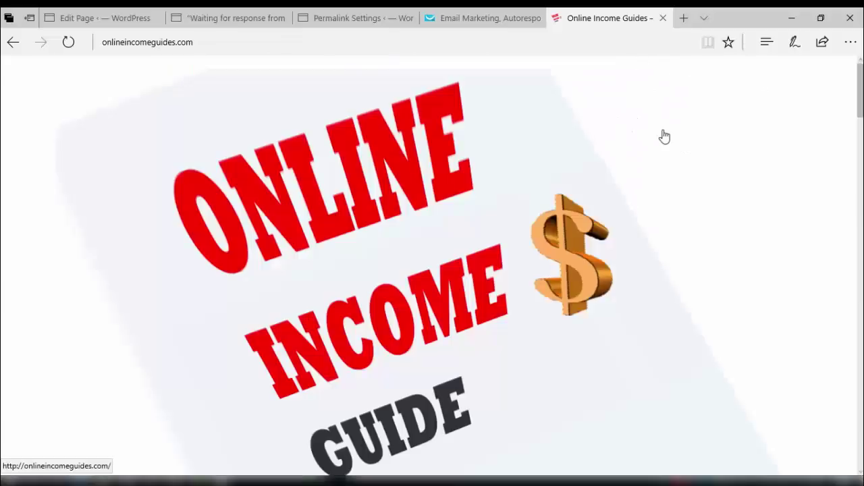
pyautogui.click(790, 18)
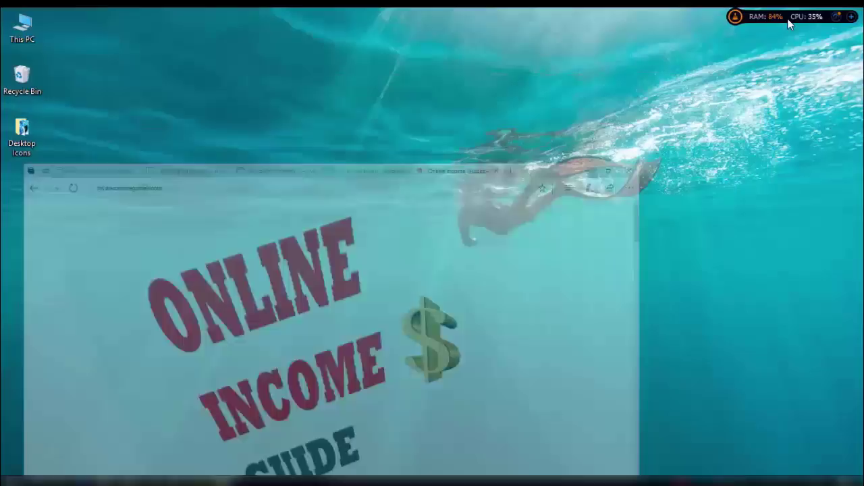